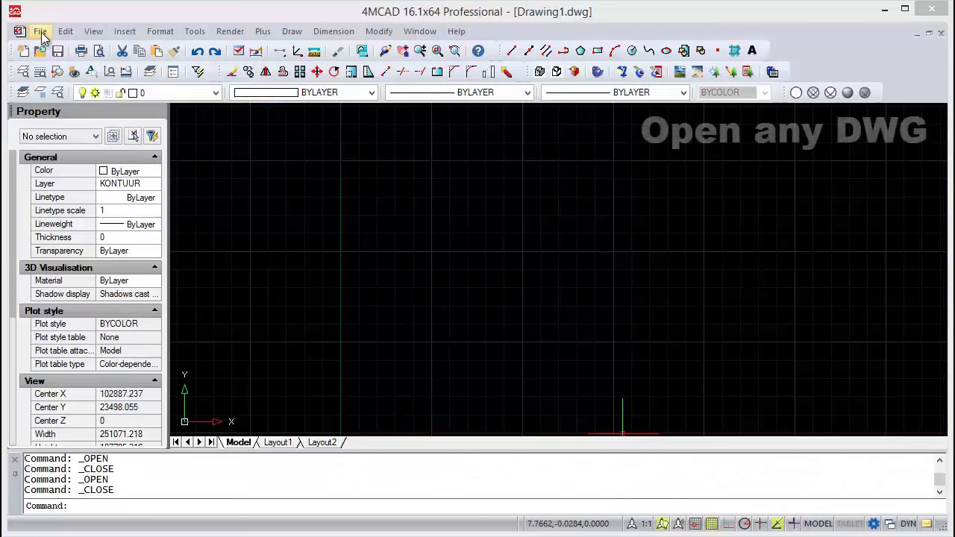
# Step: Open the recent Kaulaskin-1243.dwg and zoom and pan until all its house-plan sheets sit centred
pyautogui.click(39, 31)
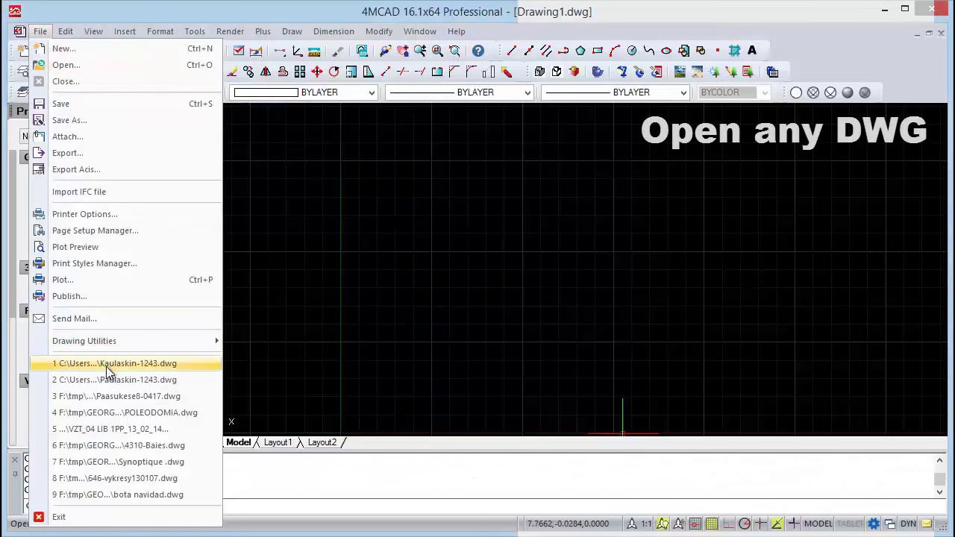
pyautogui.click(112, 363)
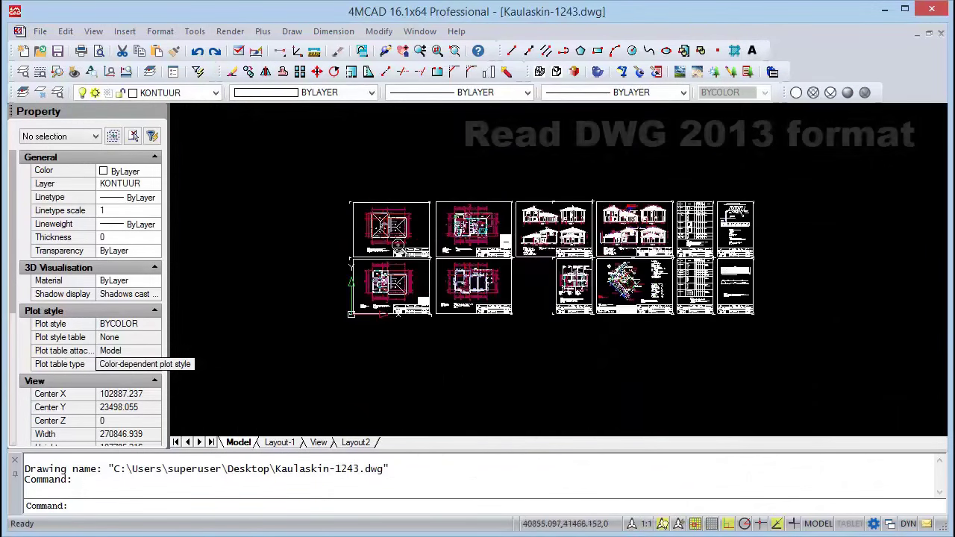
pyautogui.scroll(3, 535, 266)
pyautogui.moveTo(525, 295)
pyautogui.mouseDown(button='middle')
pyautogui.moveTo(589, 306)
pyautogui.moveTo(626, 268)
pyautogui.mouseUp(button='middle')
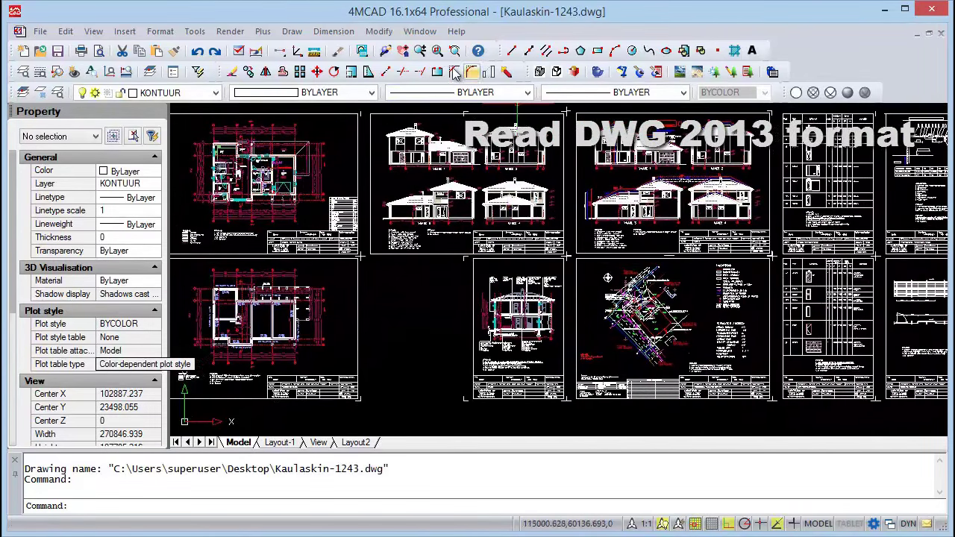
pyautogui.click(421, 50)
pyautogui.moveTo(531, 194)
pyautogui.mouseDown()
pyautogui.moveTo(531, 291)
pyautogui.moveTo(460, 154)
pyautogui.mouseUp()
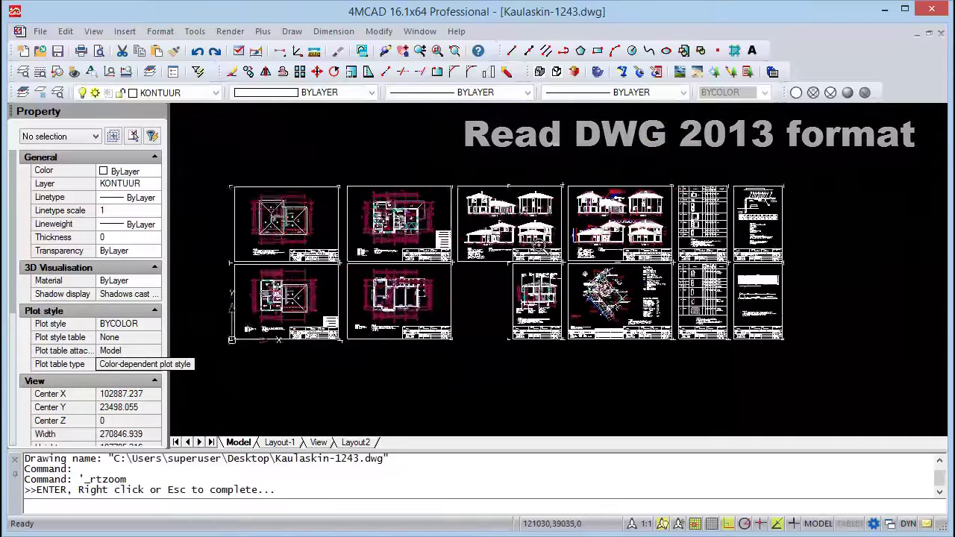
pyautogui.moveTo(460, 154); pyautogui.dragTo(526, 173, button='middle')
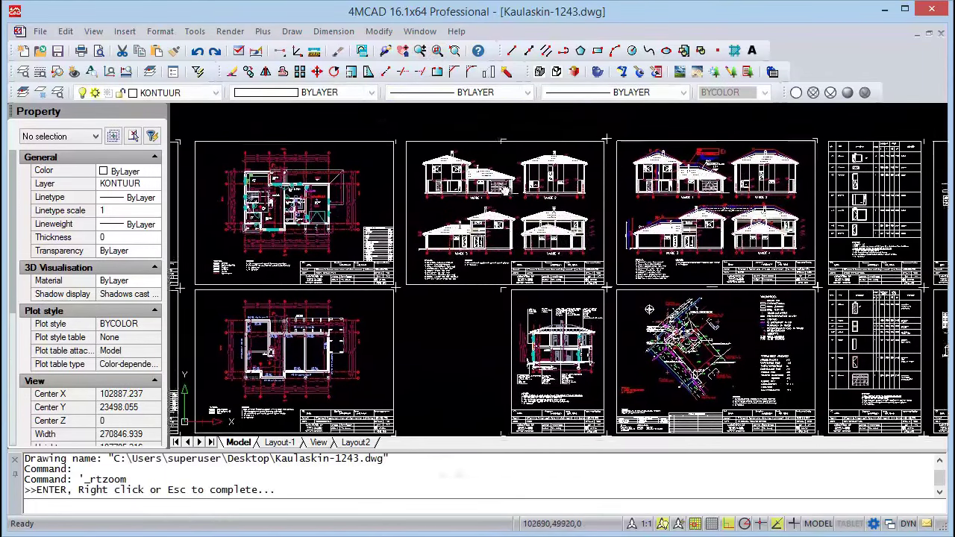
# Step: In the Preferences colour scheme, try a white model space background, then set it back to black
pyautogui.click(195, 31)
pyautogui.click(247, 515)
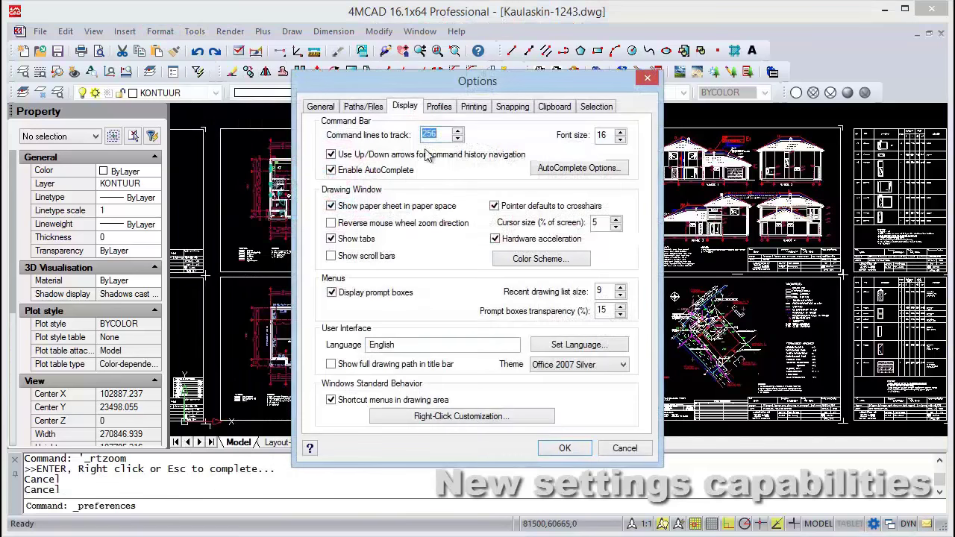
pyautogui.click(526, 261)
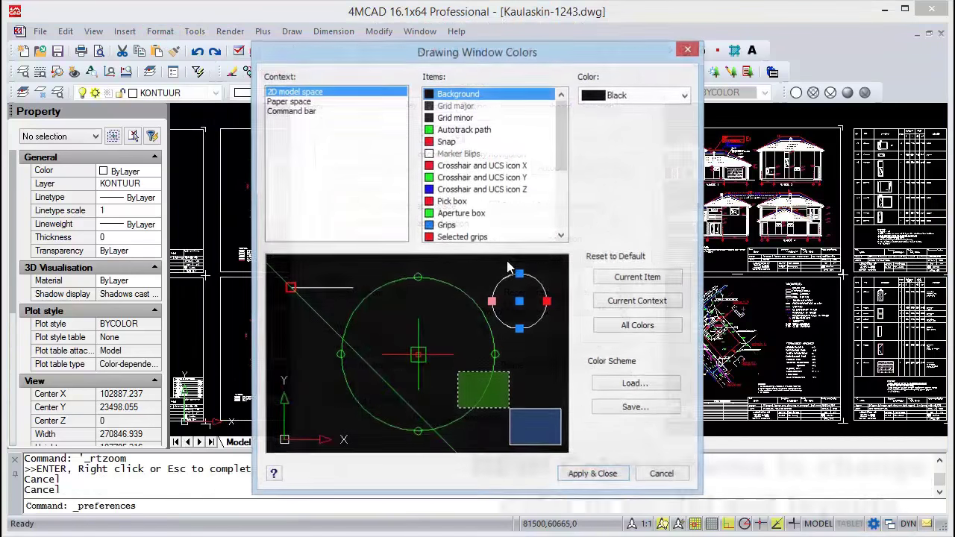
pyautogui.click(609, 97)
pyautogui.click(622, 184)
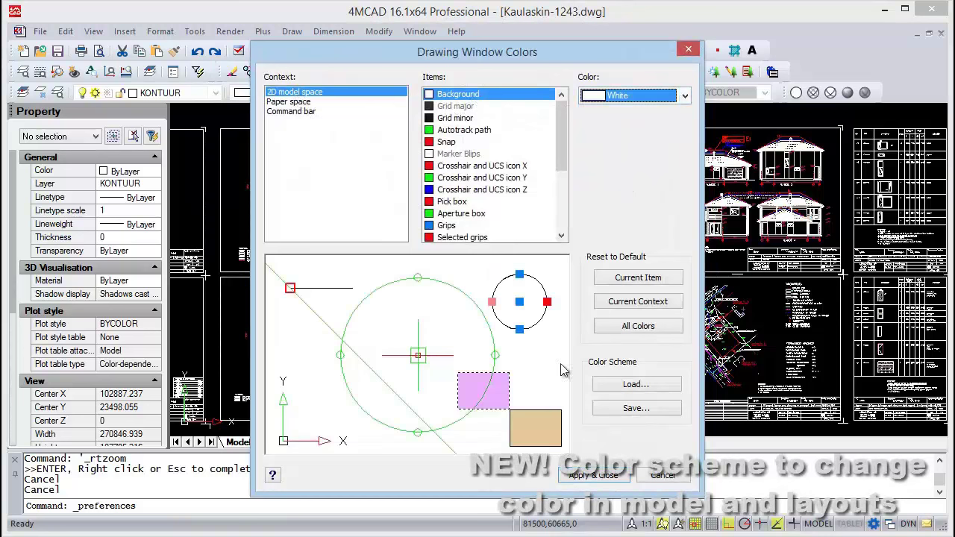
pyautogui.click(299, 103)
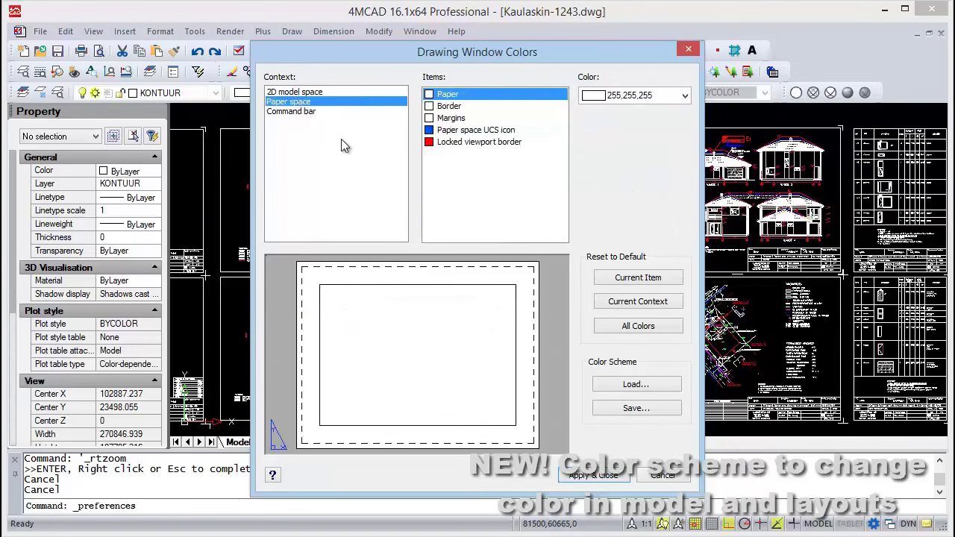
pyautogui.click(294, 112)
pyautogui.click(320, 92)
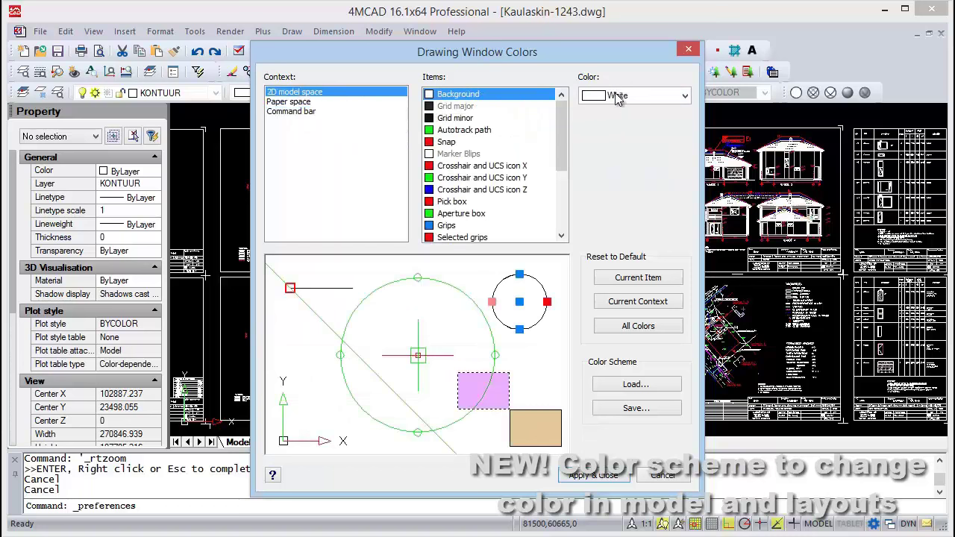
pyautogui.click(617, 99)
pyautogui.click(618, 200)
# Step: Set the paper space Border colour to grey 128,128,128 and apply the preferences
pyautogui.click(291, 105)
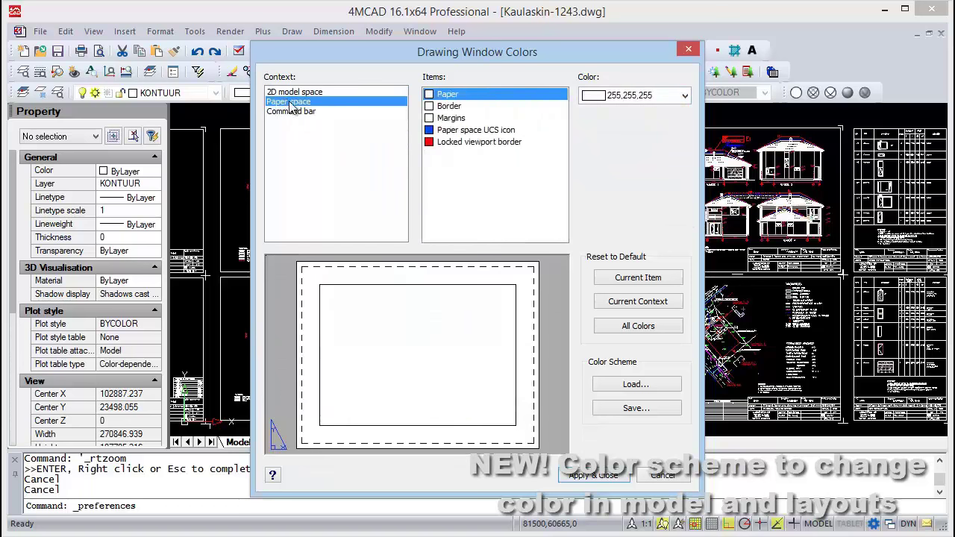
pyautogui.click(450, 107)
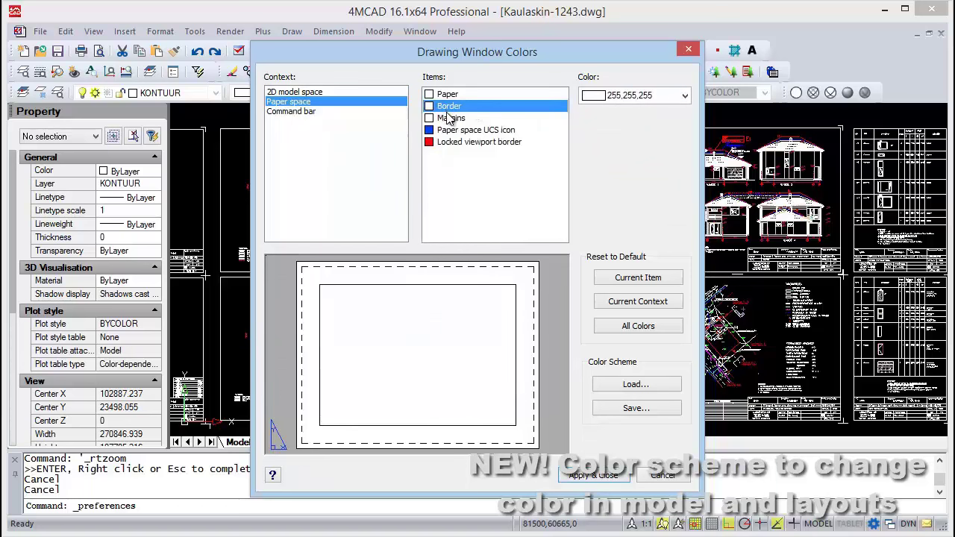
pyautogui.click(640, 97)
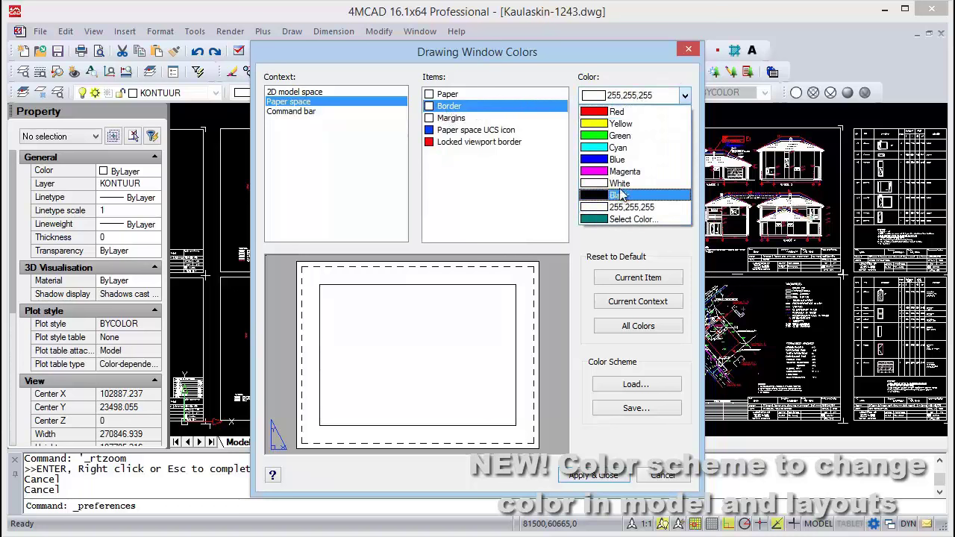
pyautogui.click(581, 221)
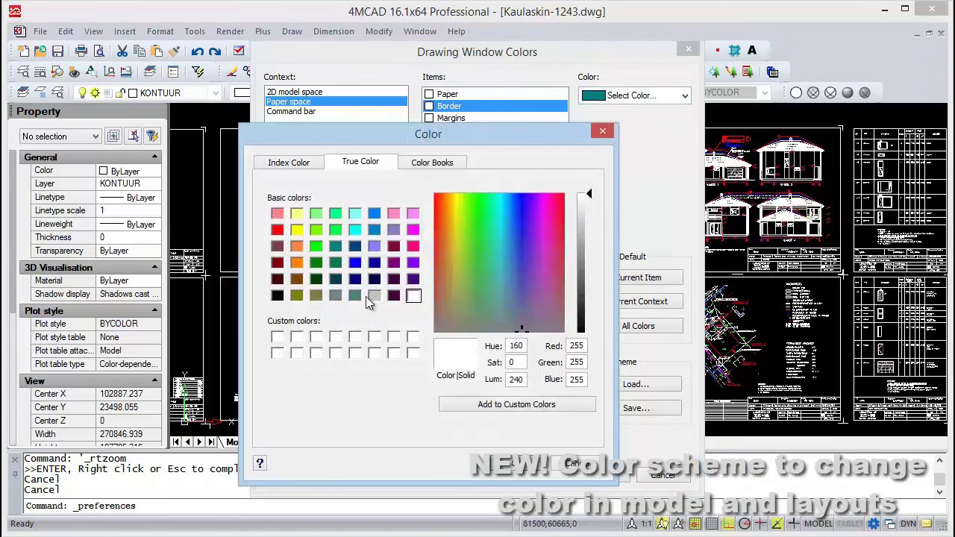
pyautogui.click(335, 296)
pyautogui.click(525, 471)
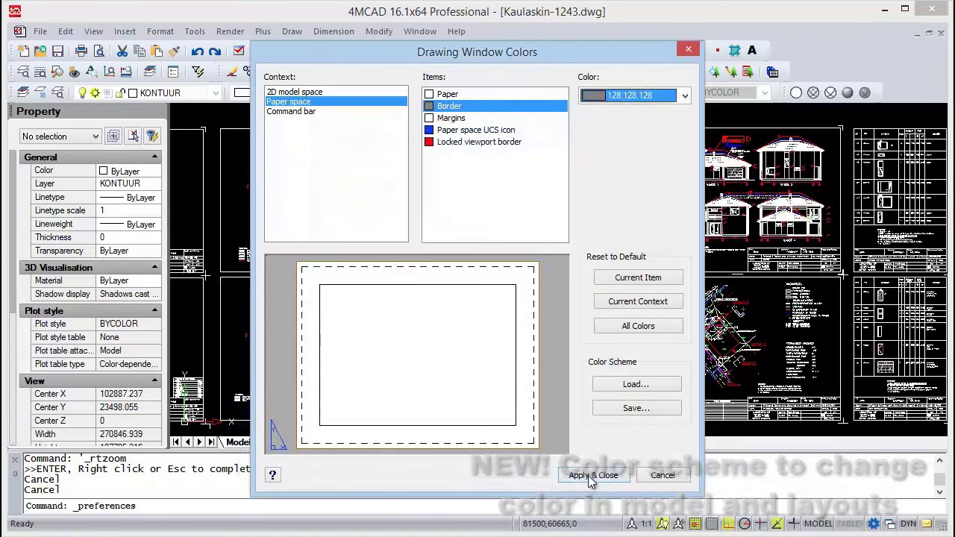
pyautogui.click(623, 472)
pyautogui.click(565, 448)
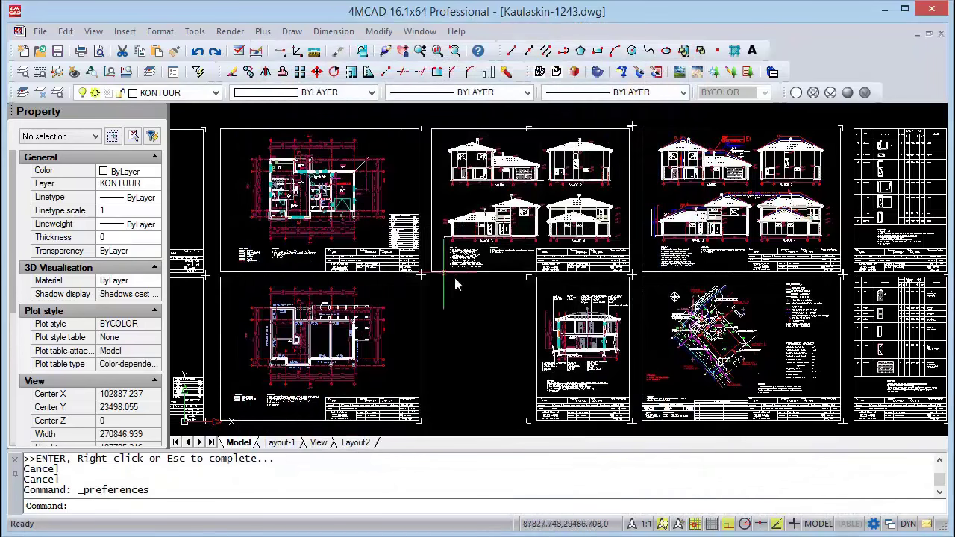
# Step: Look through the Layout-1, View and Layout2 sheets, then create a new layout named Layout1
pyautogui.scroll(-2, 454, 275)
pyautogui.click(280, 443)
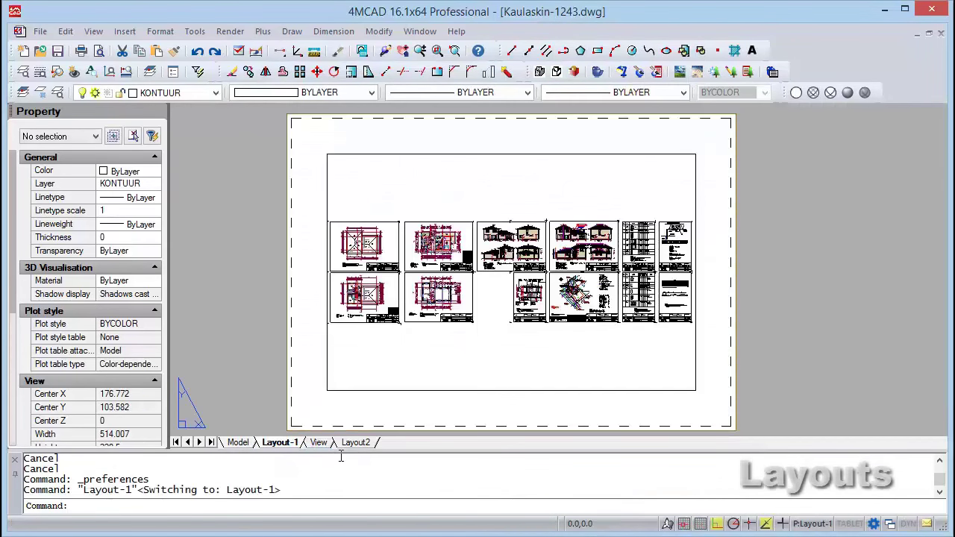
pyautogui.click(321, 445)
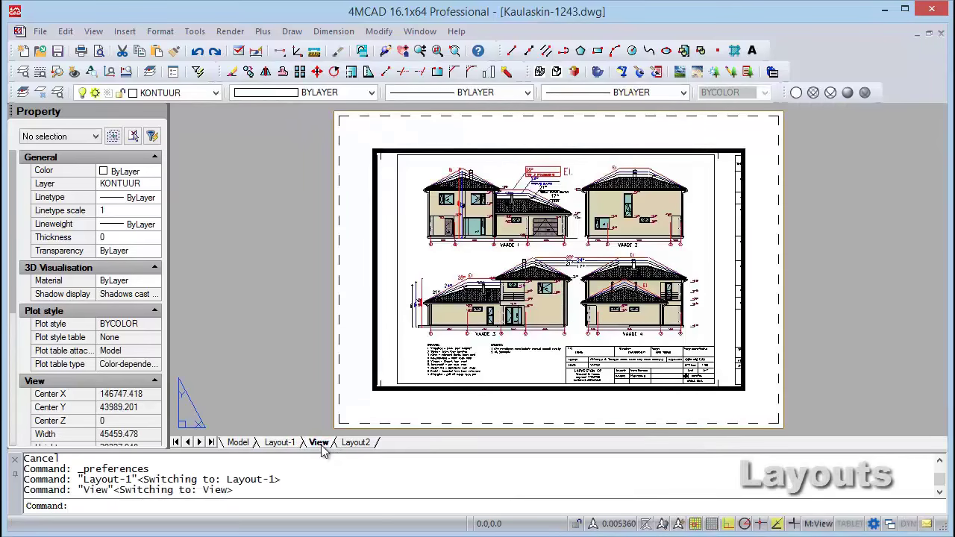
pyautogui.click(355, 444)
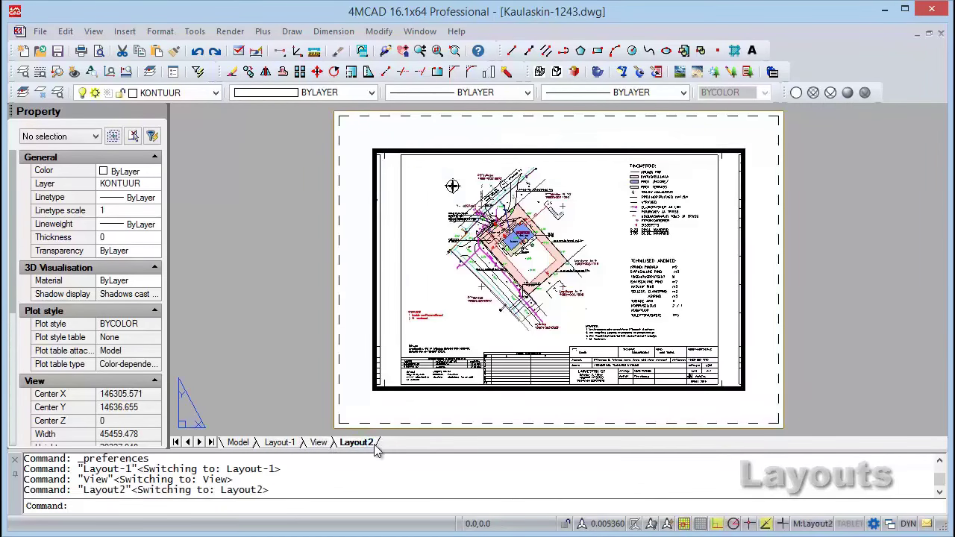
pyautogui.rightClick(366, 445)
pyautogui.click(402, 454)
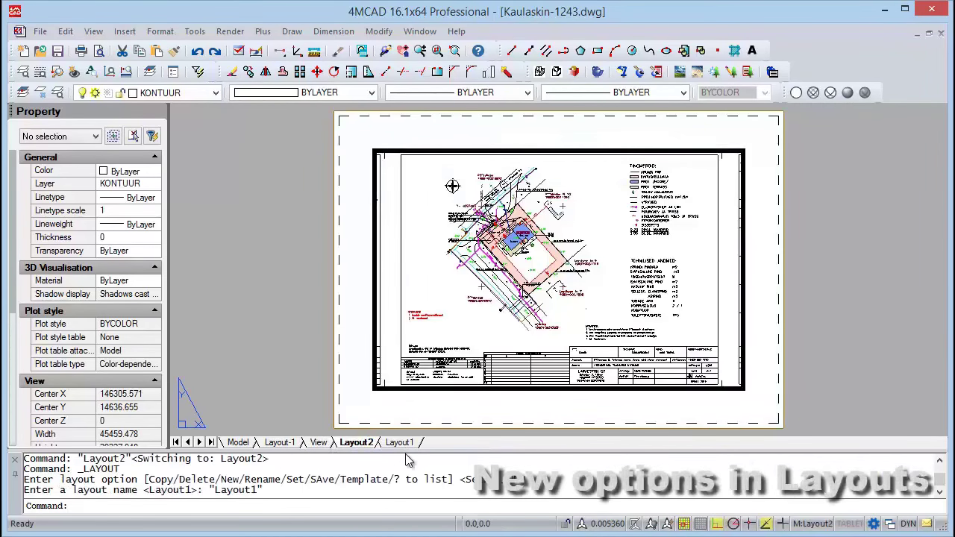
# Step: On Layout1, select the default viewport and delete it
pyautogui.click(409, 445)
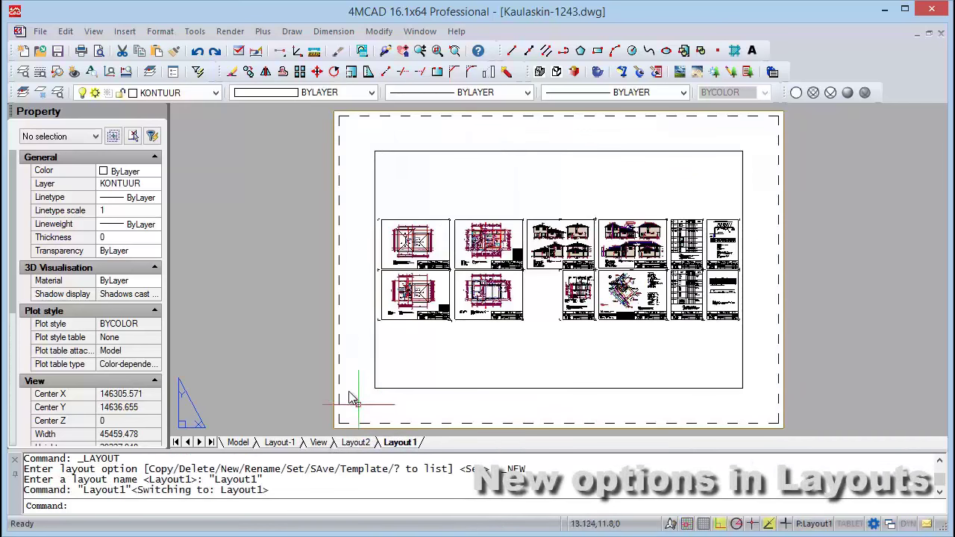
pyautogui.click(396, 341)
pyautogui.click(351, 340)
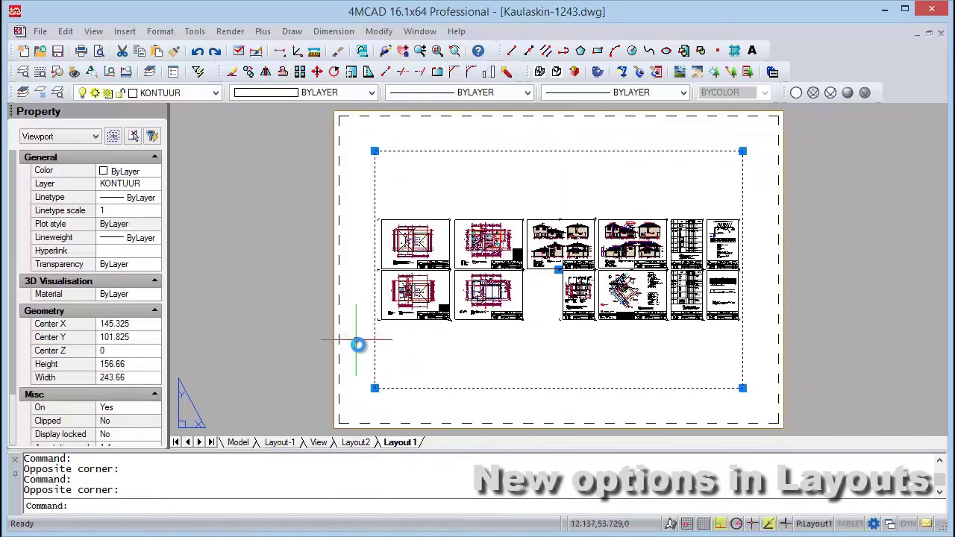
pyautogui.press('Delete')
# Step: Draw a six-corner L-shaped polygonal viewport on Layout1 showing the house drawing sheets
pyautogui.click(94, 30)
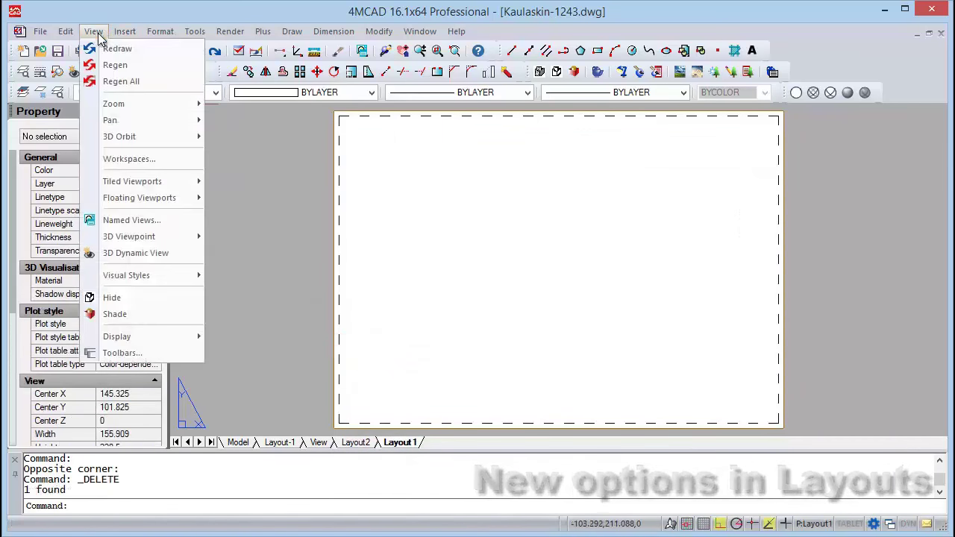
pyautogui.click(254, 197)
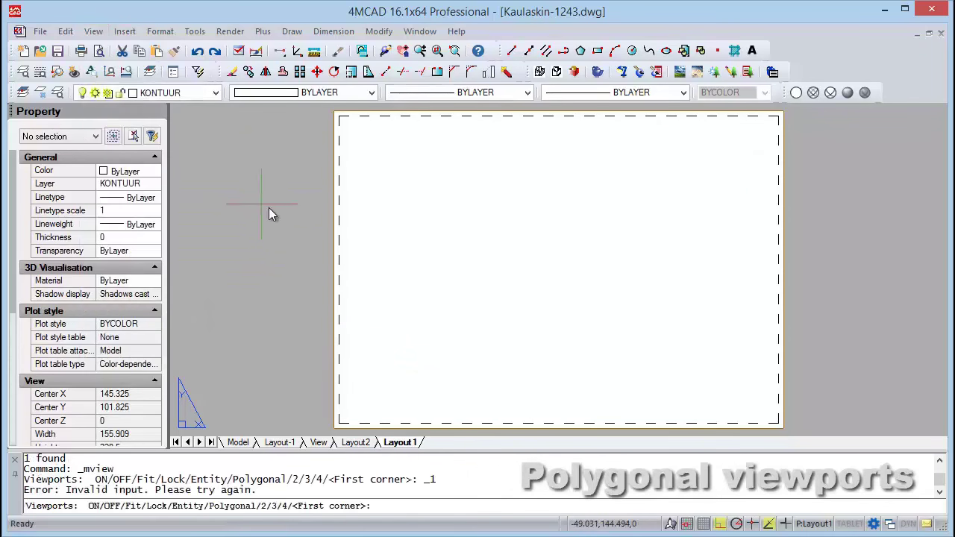
pyautogui.write('p')
pyautogui.press('Return')
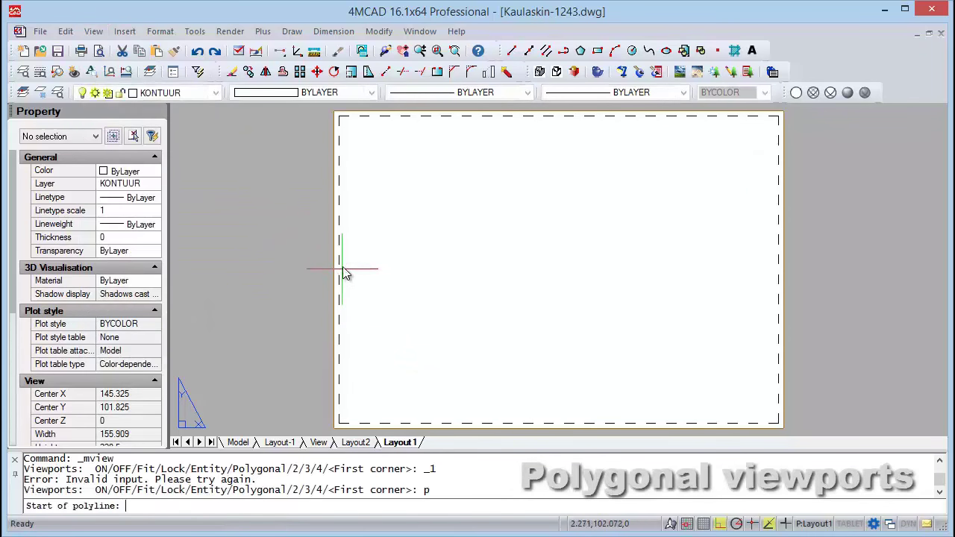
pyautogui.click(362, 401)
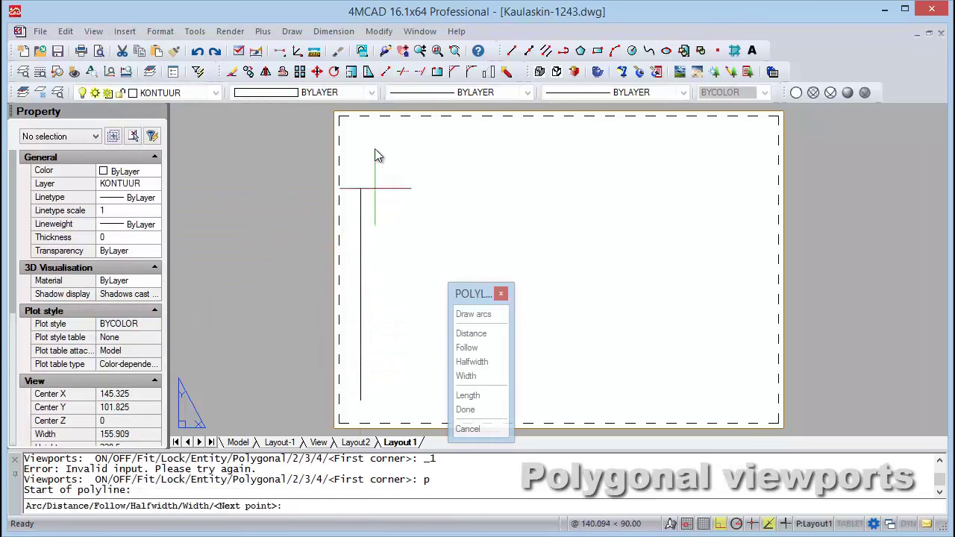
pyautogui.click(374, 135)
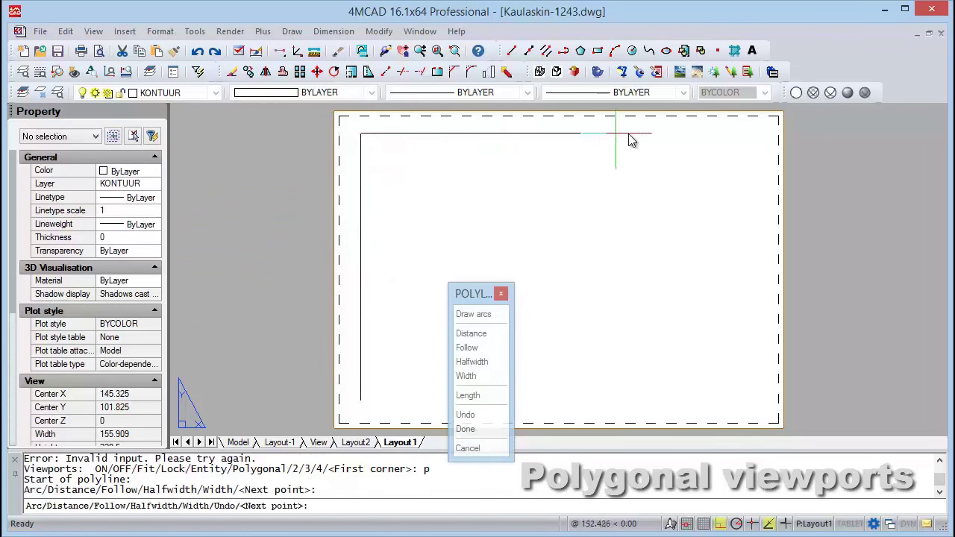
pyautogui.click(720, 144)
pyautogui.click(697, 297)
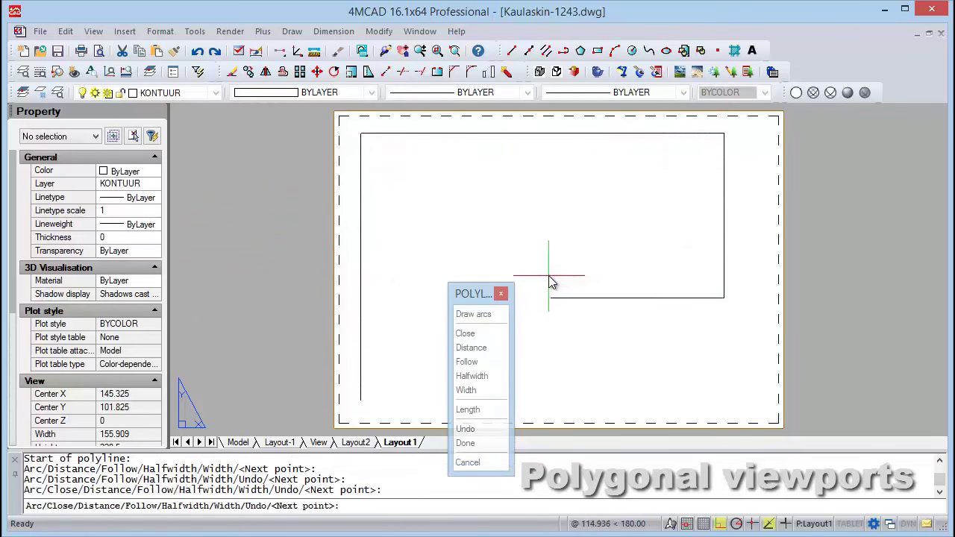
pyautogui.click(533, 299)
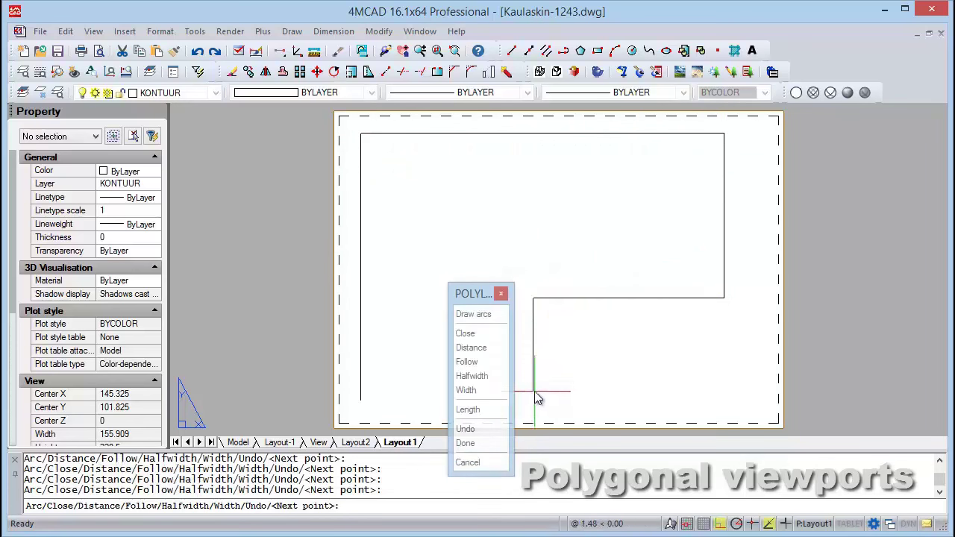
pyautogui.click(540, 391)
pyautogui.press('Return')
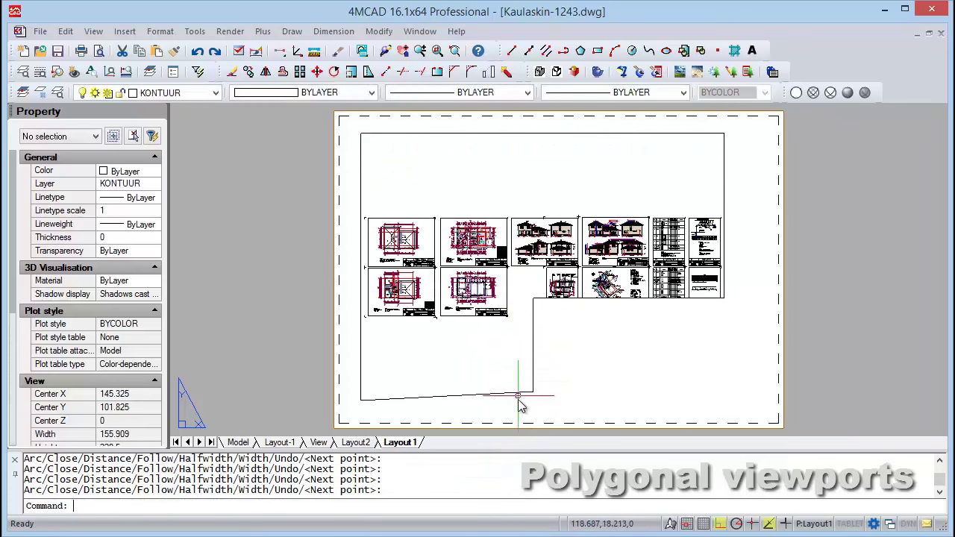
pyautogui.scroll(2, 521, 405)
# Step: Zoom and pan inside the viewport to frame the floor plans and elevations, then select its outline
pyautogui.moveTo(400, 371); pyautogui.dragTo(378, 381, button='middle')
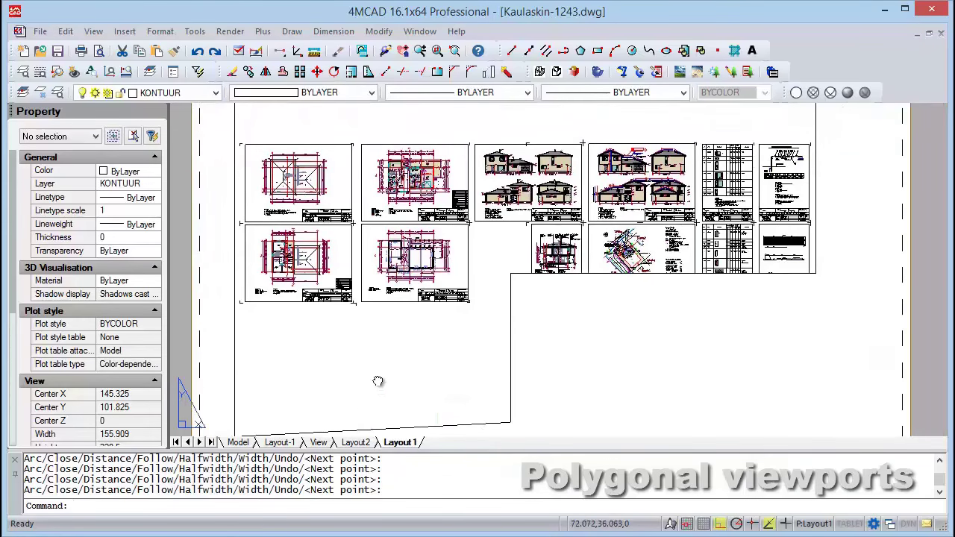
pyautogui.scroll(-2, 403, 336)
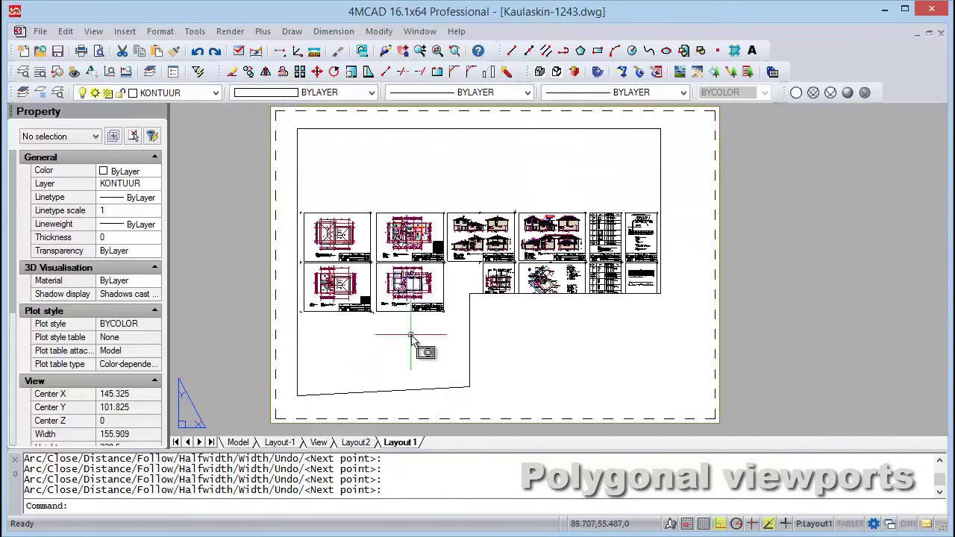
pyautogui.doubleClick(416, 337)
pyautogui.scroll(2, 427, 296)
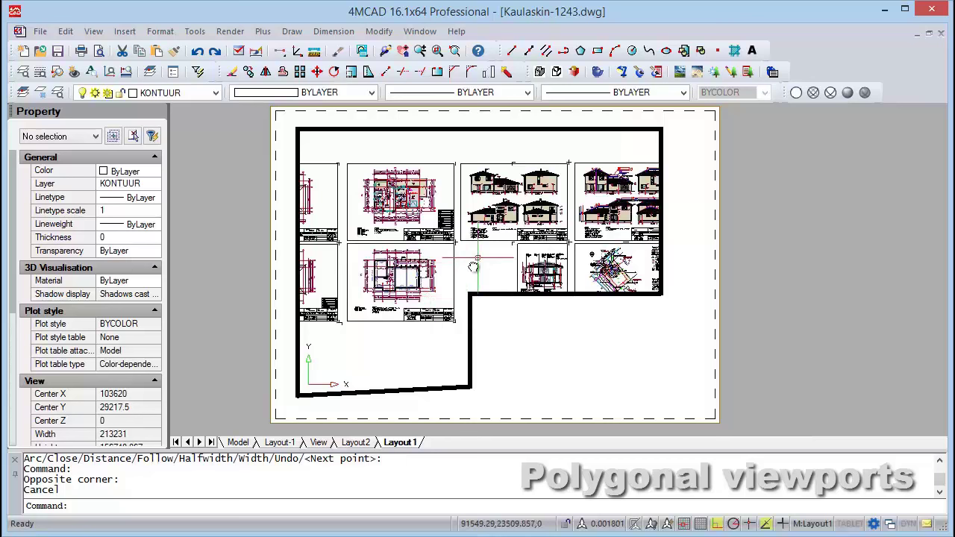
pyautogui.moveTo(482, 263)
pyautogui.mouseDown(button='middle')
pyautogui.moveTo(447, 279)
pyautogui.moveTo(483, 318)
pyautogui.mouseUp(button='middle')
pyautogui.scroll(2, 411, 301)
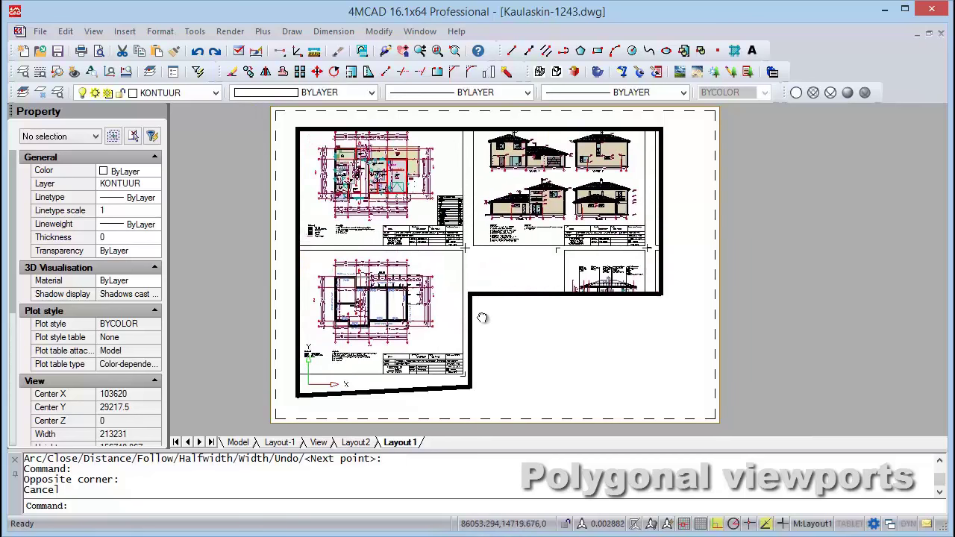
pyautogui.click(433, 71)
pyautogui.moveTo(400, 243)
pyautogui.mouseDown()
pyautogui.moveTo(399, 217)
pyautogui.moveTo(404, 223)
pyautogui.mouseUp()
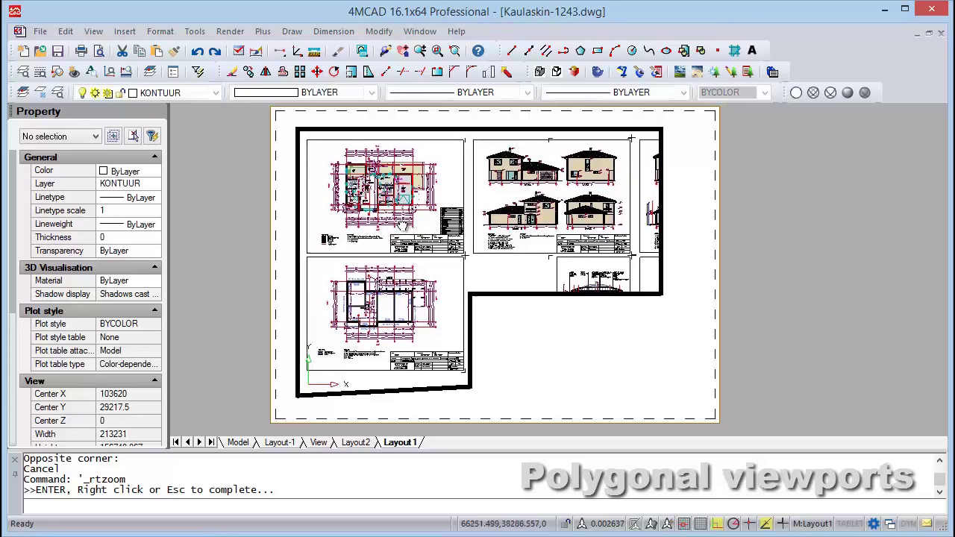
pyautogui.press('Escape')
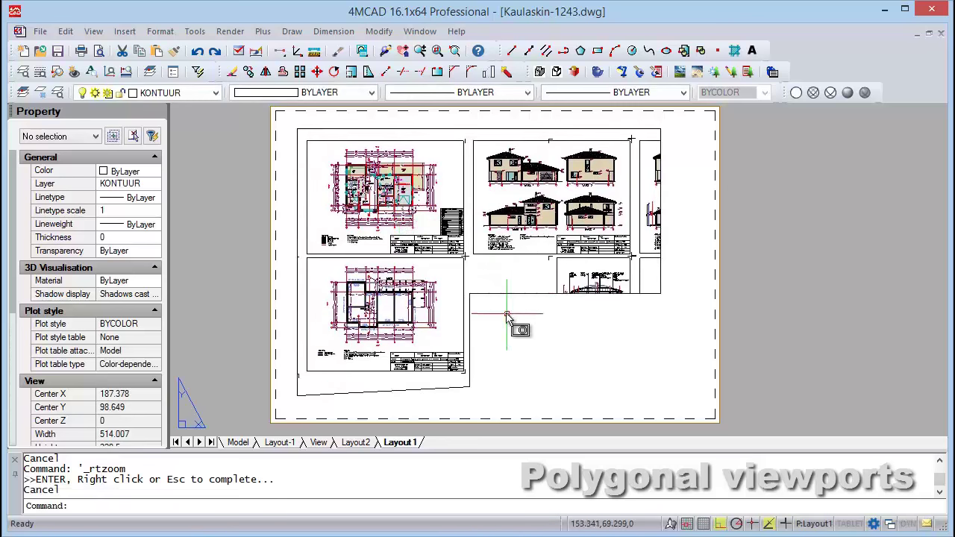
pyautogui.moveTo(505, 320); pyautogui.dragTo(480, 288)
# Step: Stretch the viewport's corner grips so its outline frames just three sheets
pyautogui.click(469, 293)
pyautogui.click(520, 294)
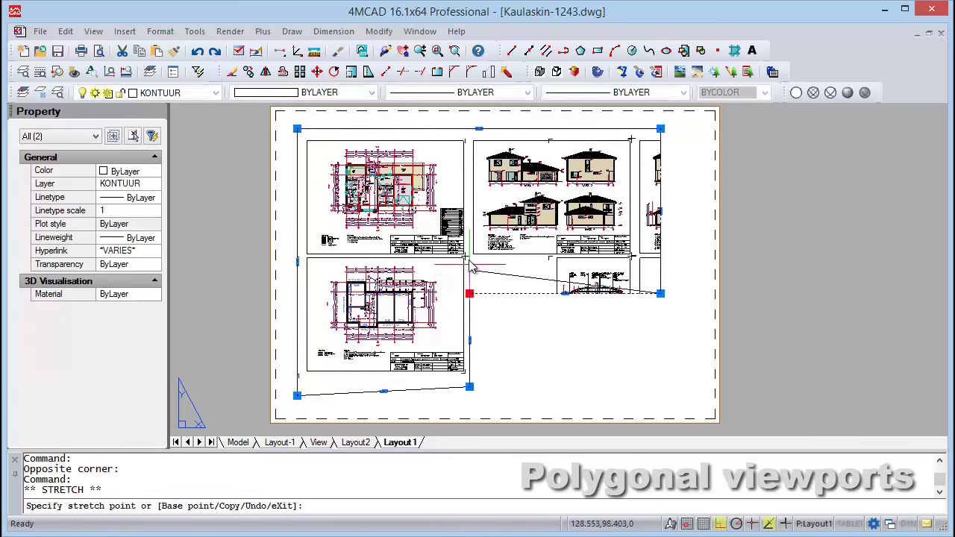
pyautogui.click(469, 259)
pyautogui.click(659, 292)
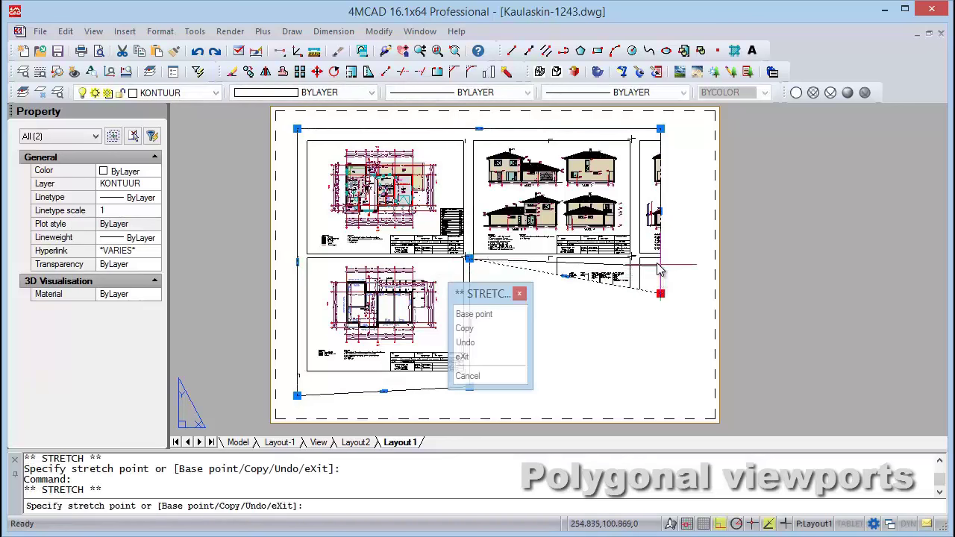
pyautogui.click(660, 258)
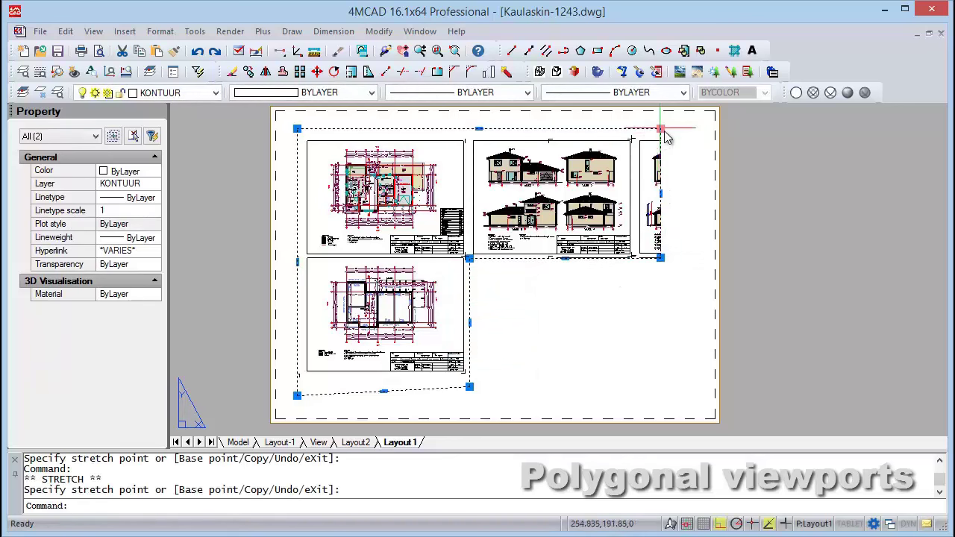
pyautogui.click(660, 129)
pyautogui.click(634, 129)
pyautogui.click(660, 259)
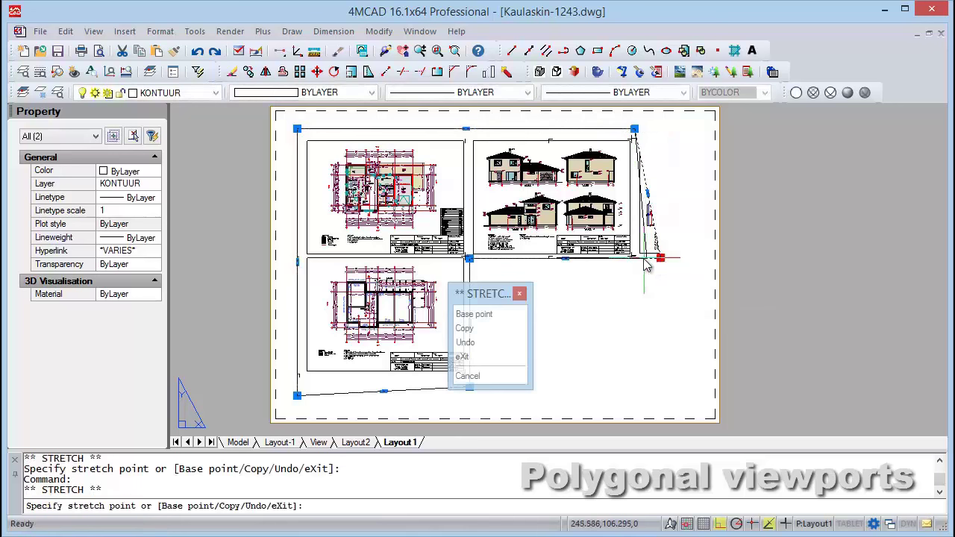
pyautogui.click(635, 259)
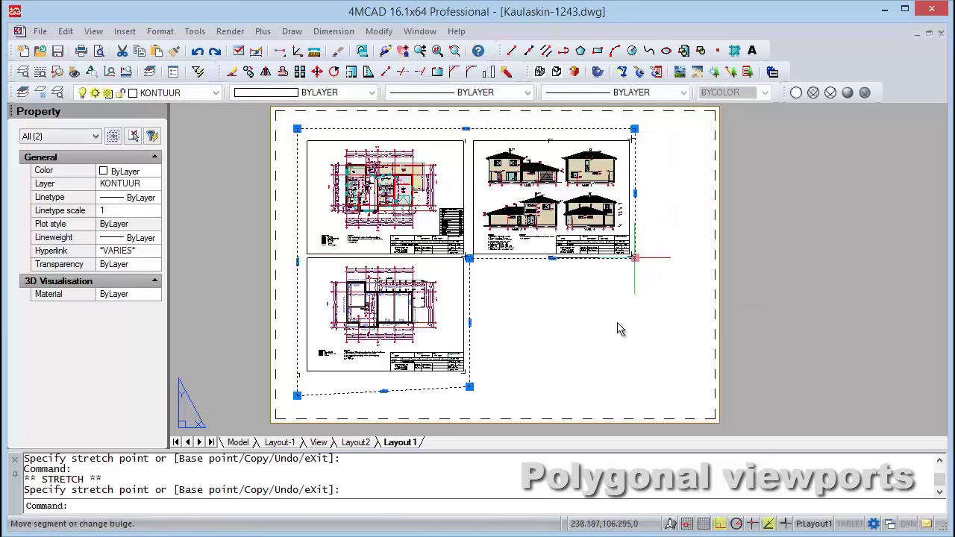
pyautogui.click(298, 396)
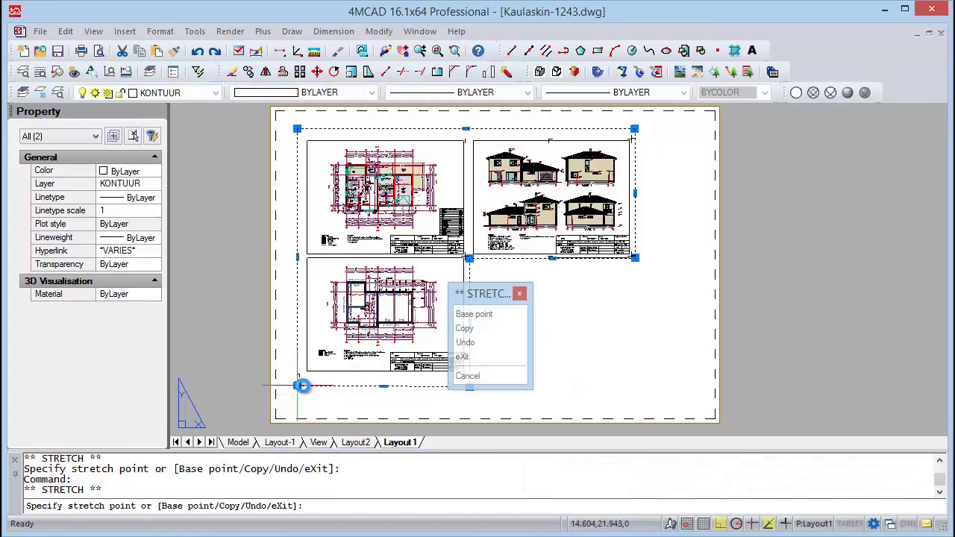
pyautogui.press('Escape')
pyautogui.press('Escape')
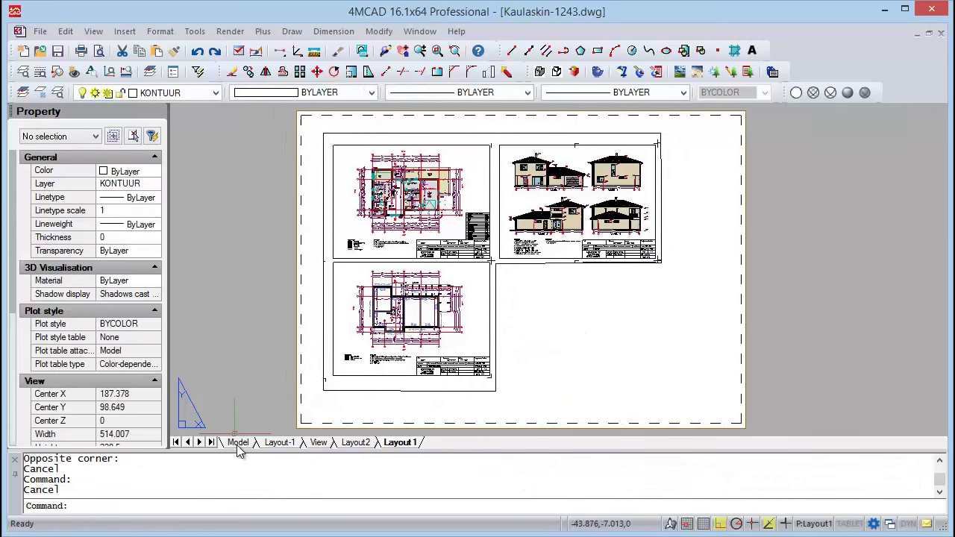
# Step: Return to the Model tab, zoom in on the elevations, and float the Visual Styles toolbar
pyautogui.click(238, 442)
pyautogui.click(398, 442)
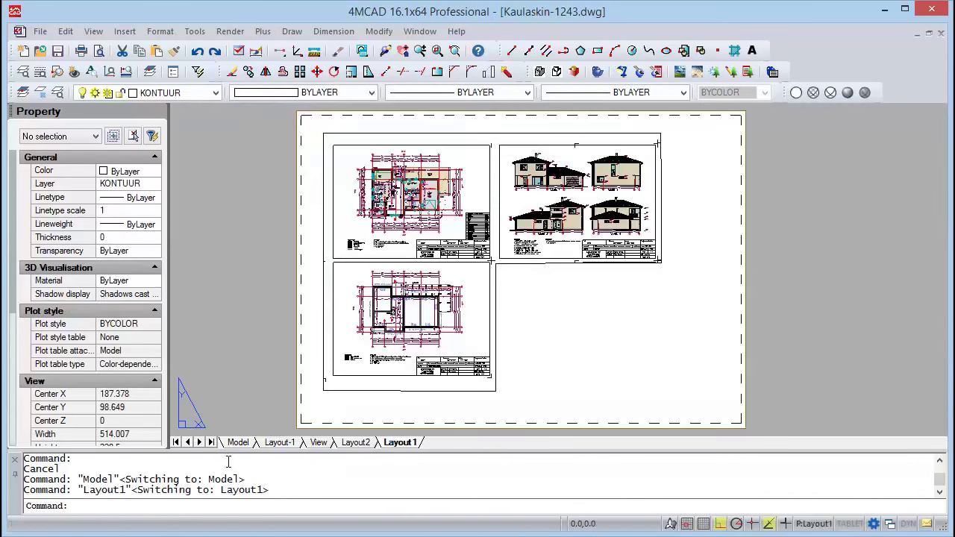
pyautogui.click(239, 443)
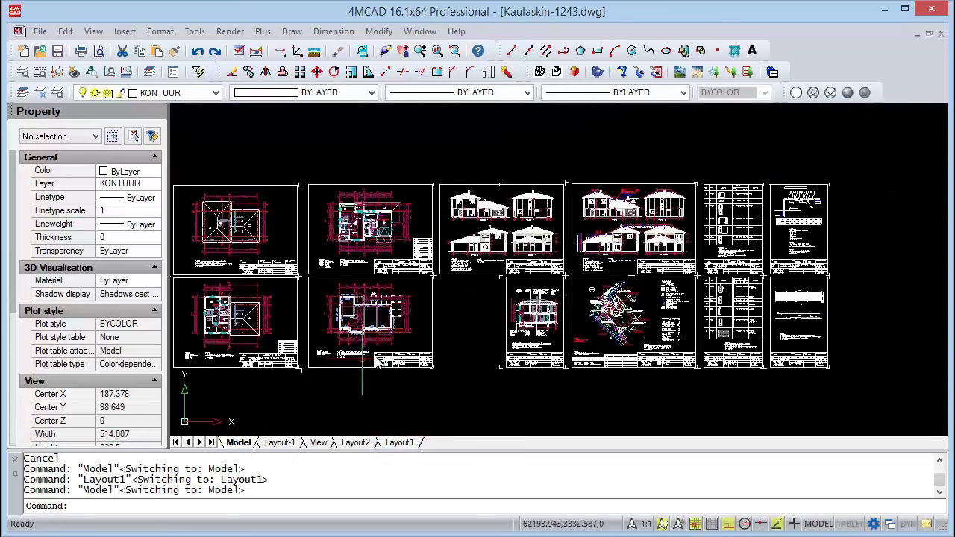
pyautogui.scroll(2, 526, 239)
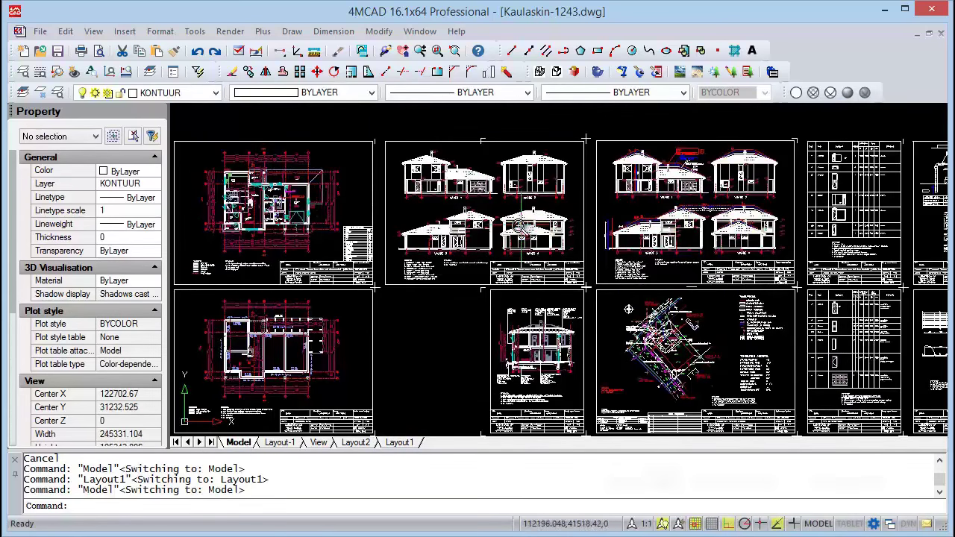
pyautogui.scroll(2, 520, 227)
pyautogui.moveTo(788, 92); pyautogui.dragTo(420, 308)
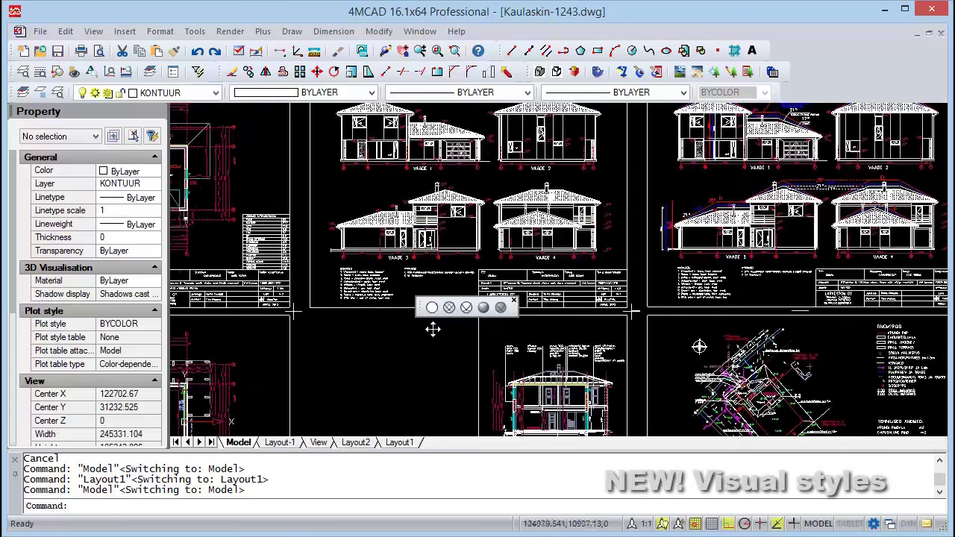
# Step: Close the floating Visual Styles toolbar, then restore it and dock it back at the top
pyautogui.click(514, 303)
pyautogui.rightClick(823, 92)
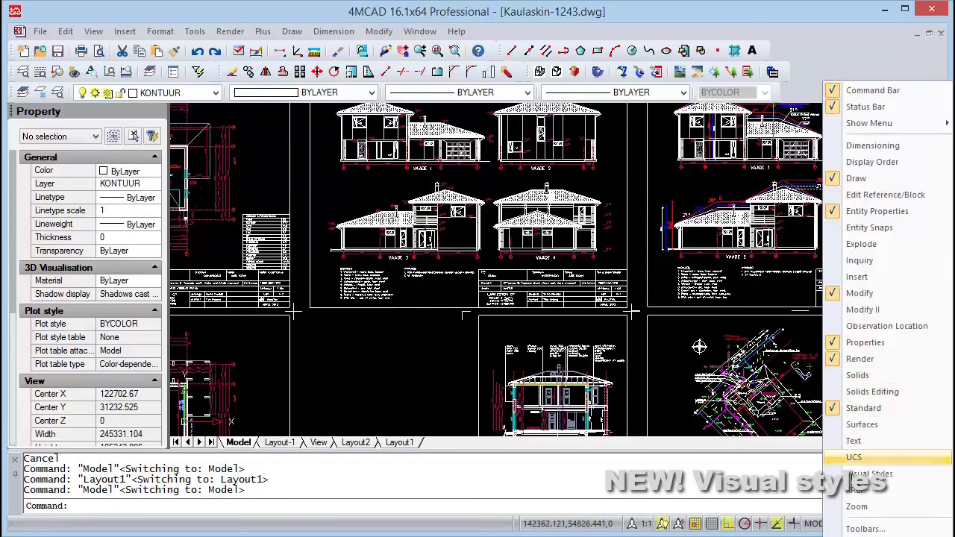
pyautogui.click(851, 474)
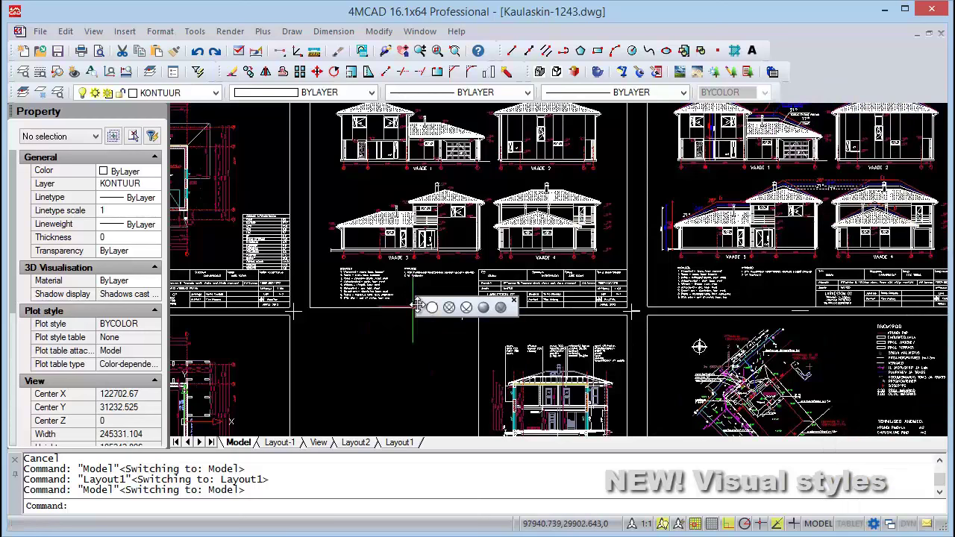
pyautogui.moveTo(420, 307); pyautogui.dragTo(791, 95)
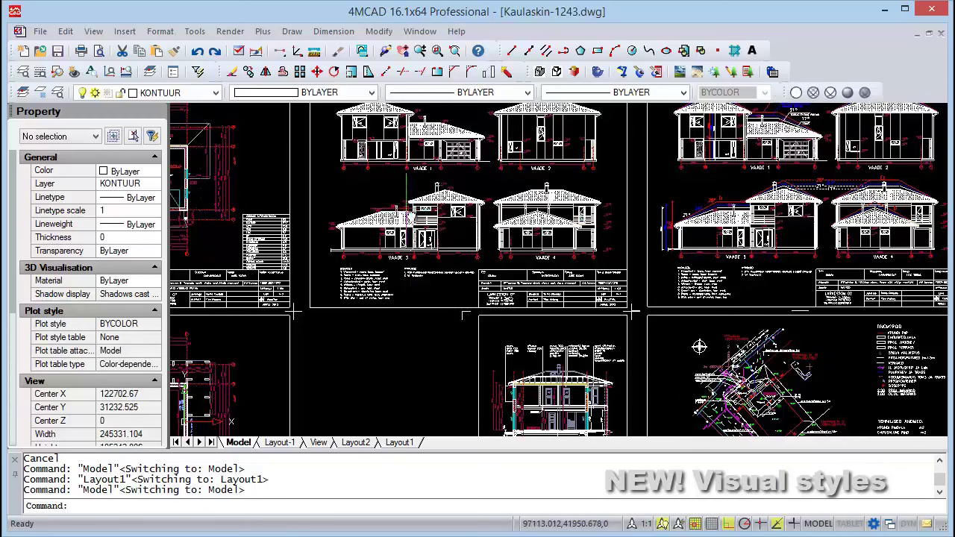
# Step: Shade the elevations in Realistic, switch to 3D Wireframe, and zoom out to all sheets
pyautogui.click(847, 92)
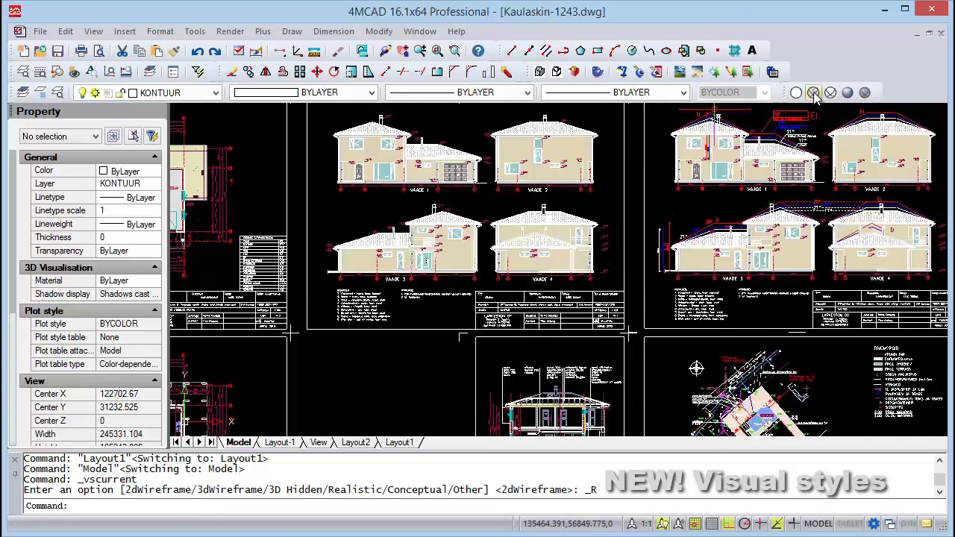
pyautogui.scroll(2, 450, 209)
pyautogui.scroll(1, 450, 209)
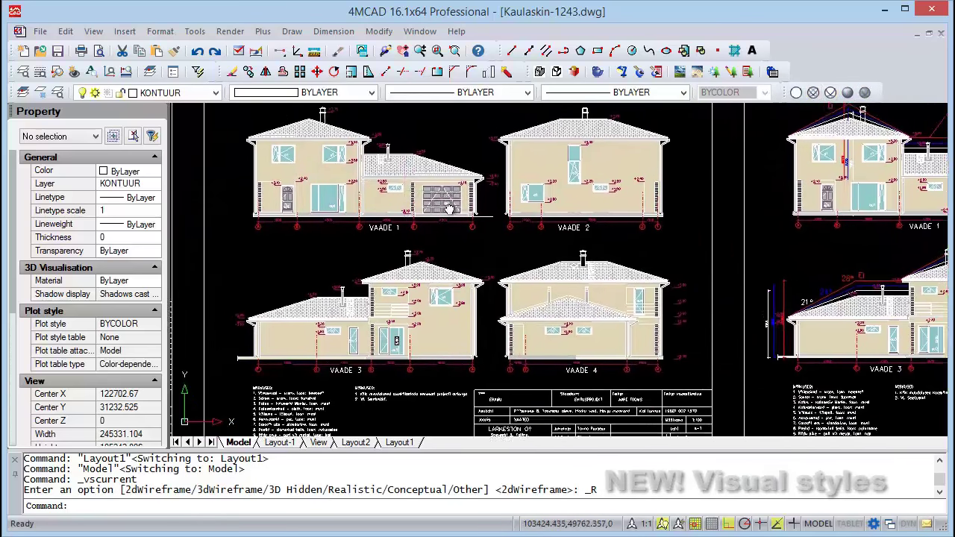
pyautogui.click(815, 94)
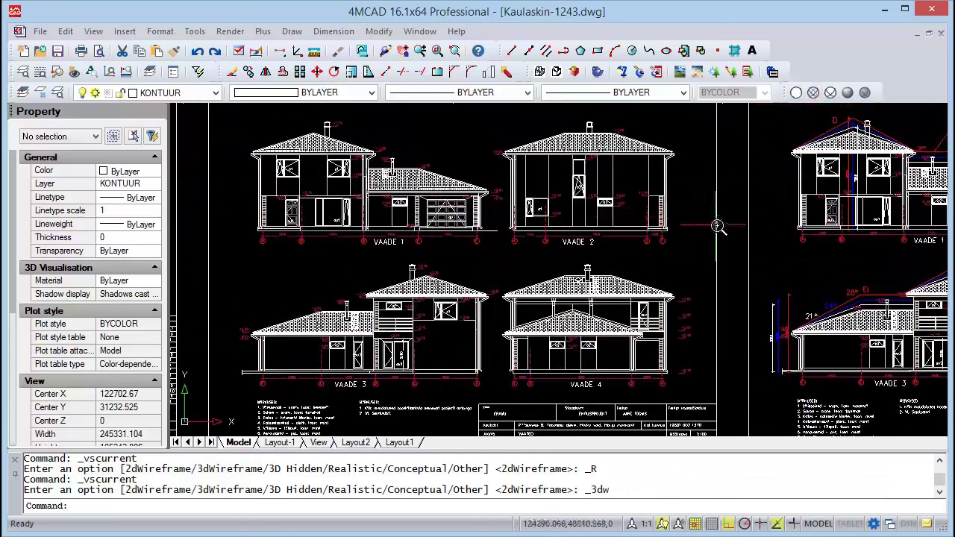
pyautogui.scroll(-1, 718, 226)
pyautogui.scroll(-1, 679, 216)
pyautogui.scroll(-1, 627, 254)
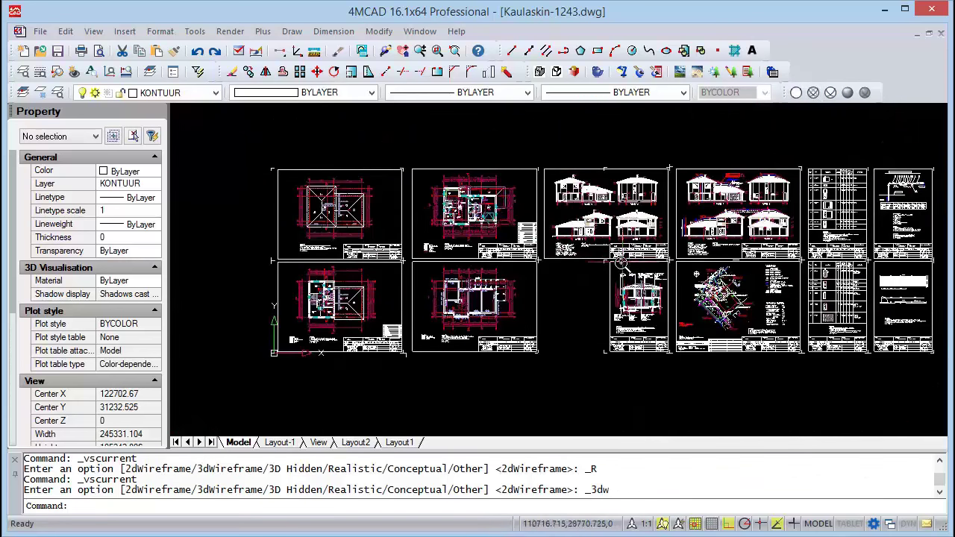
pyautogui.moveTo(620, 263); pyautogui.dragTo(583, 273, button='middle')
# Step: Start printing the model and set the print area to a window around the elevations sheet
pyautogui.click(41, 31)
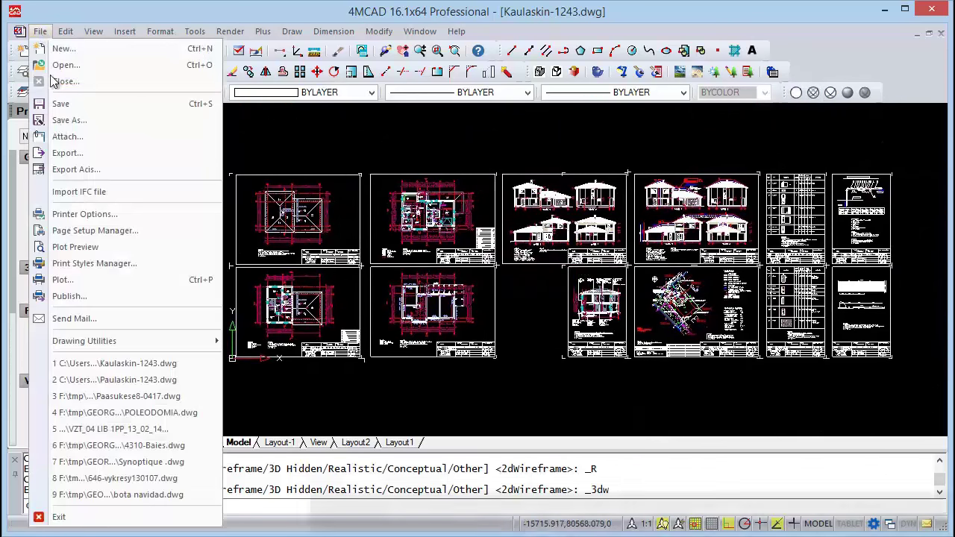
pyautogui.click(75, 280)
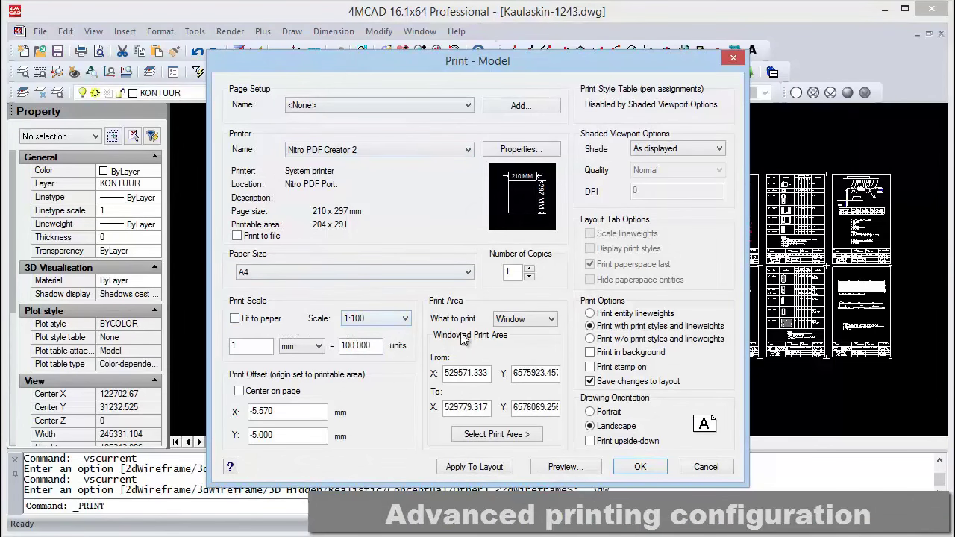
pyautogui.click(488, 436)
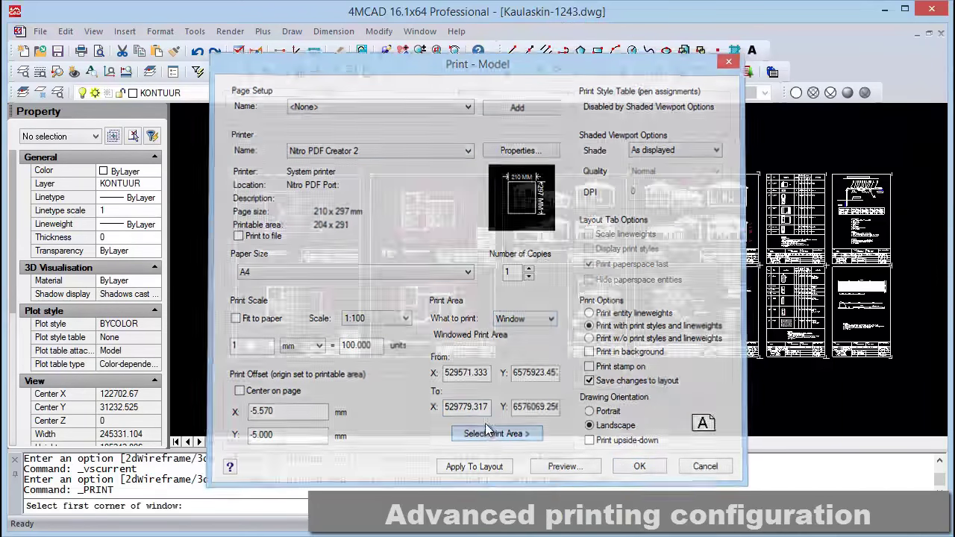
pyautogui.scroll(2, 666, 216)
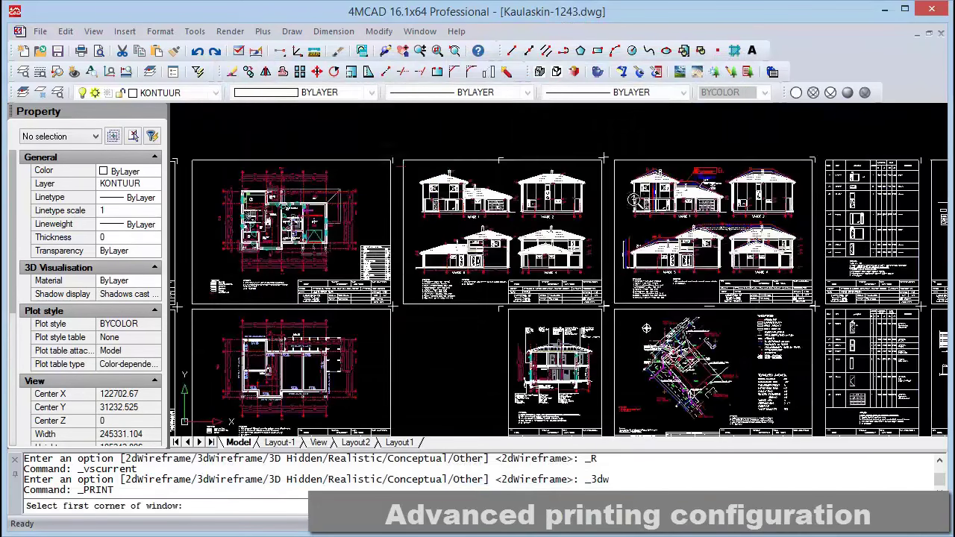
pyautogui.click(398, 153)
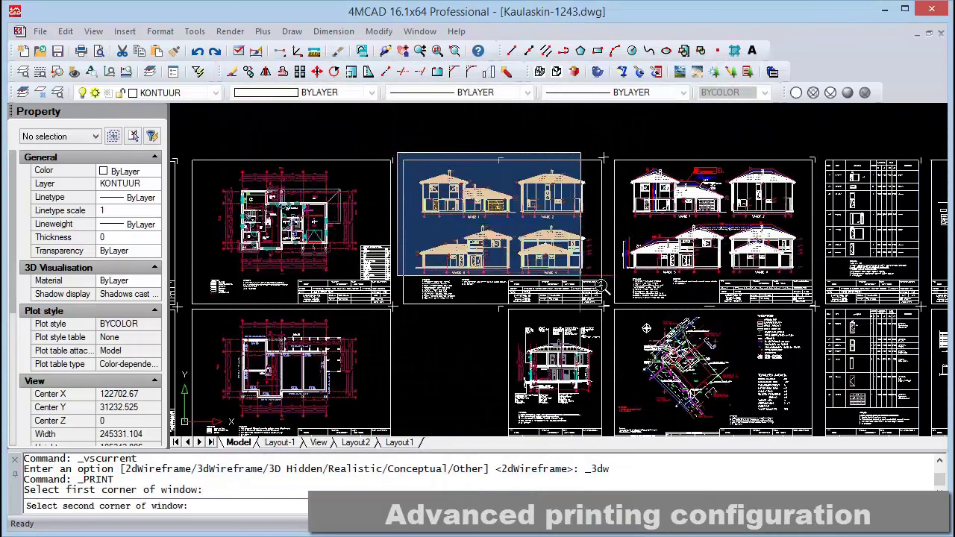
pyautogui.click(610, 317)
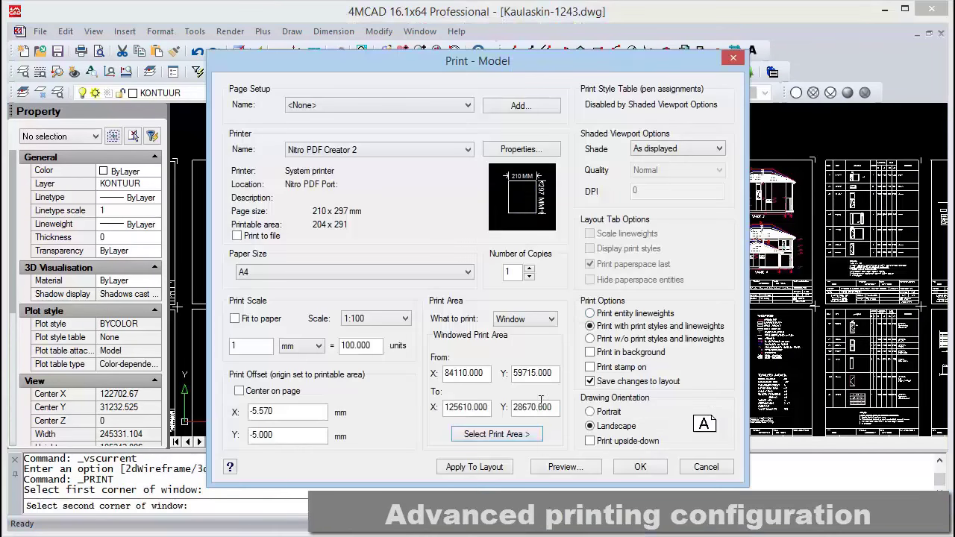
# Step: Set the print scale to 1:200_XREF, preview it, and open the PDF printer's properties
pyautogui.click(371, 321)
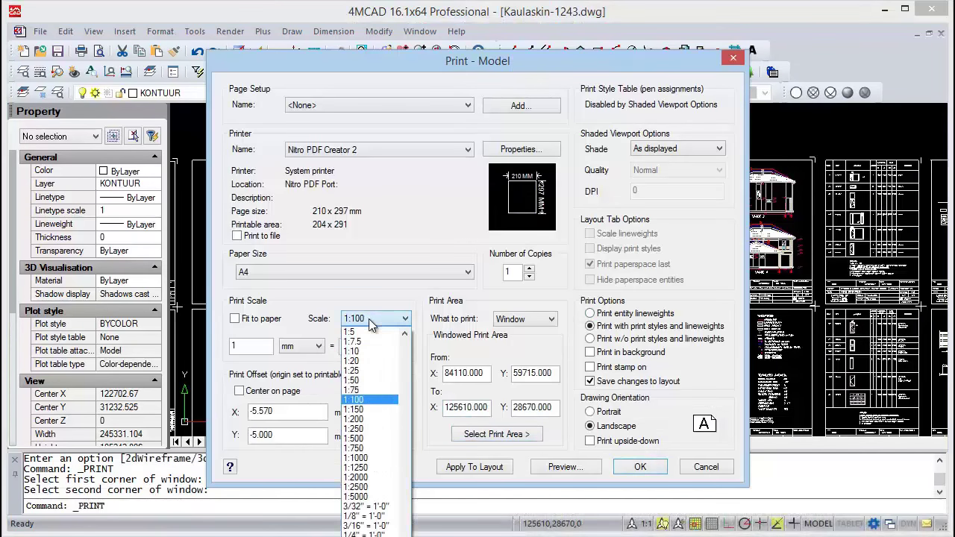
pyautogui.click(375, 420)
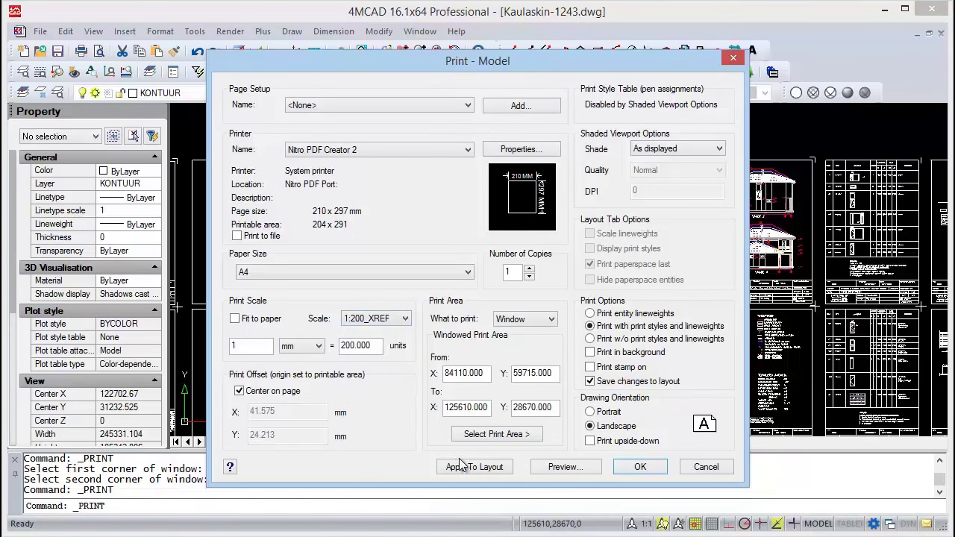
pyautogui.click(566, 468)
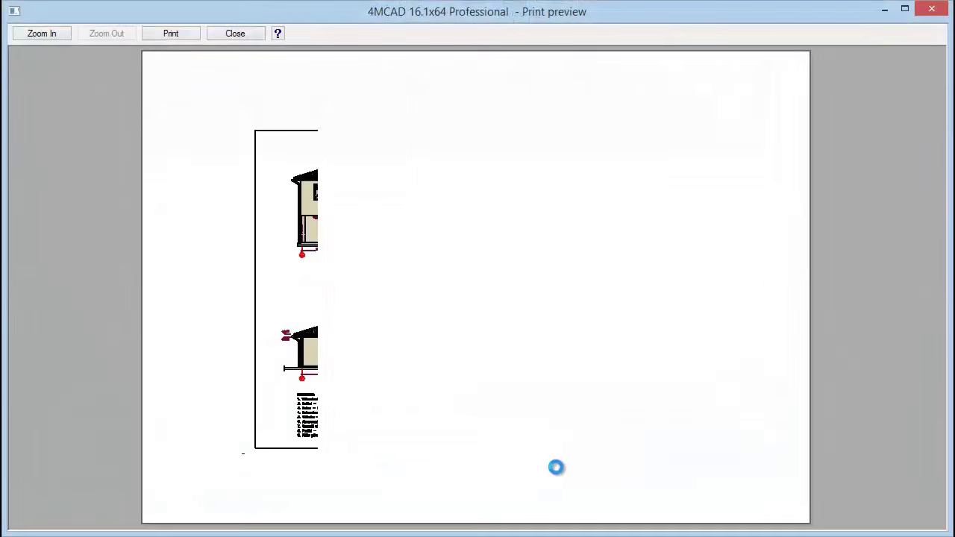
pyautogui.click(230, 37)
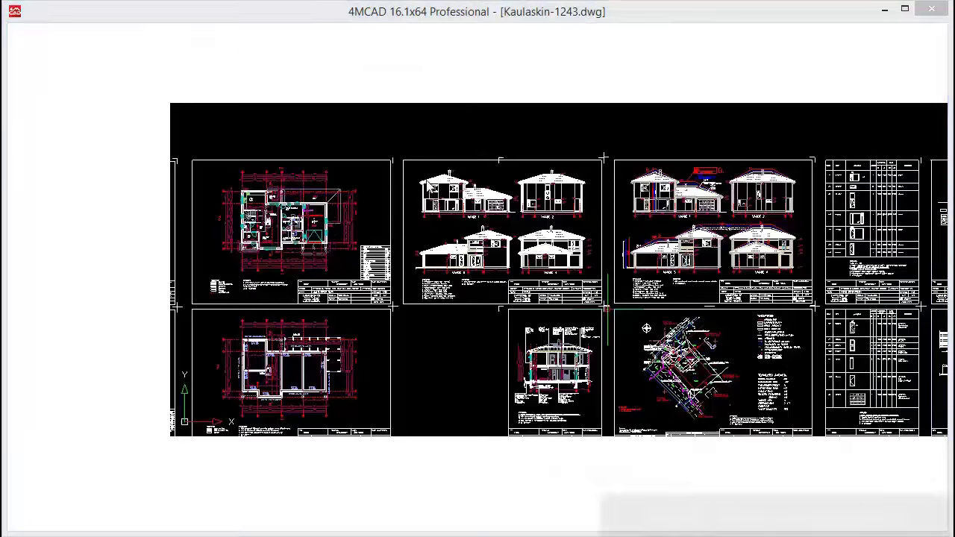
pyautogui.click(510, 150)
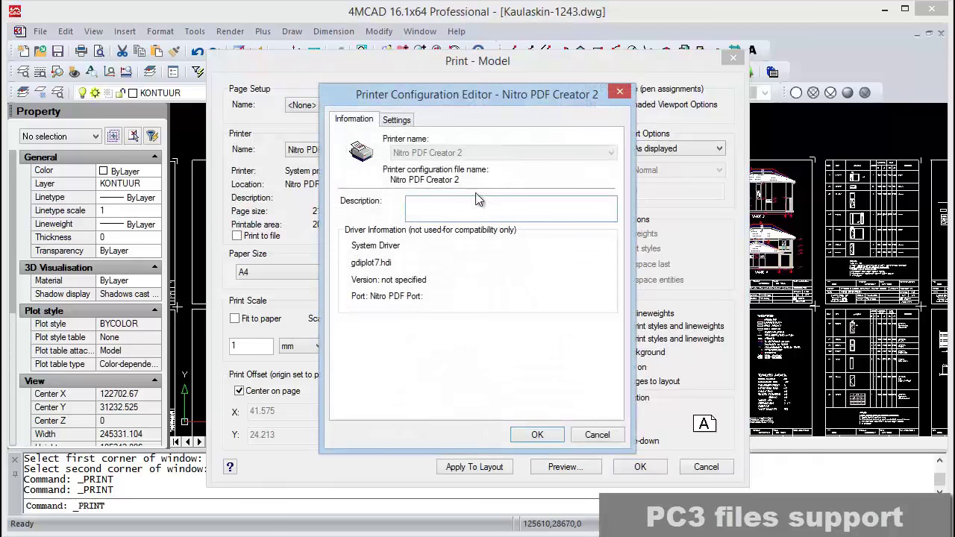
# Step: Save the PDF printer configuration as test-plot.pc3 and preview the elevations print on Letter paper
pyautogui.click(396, 120)
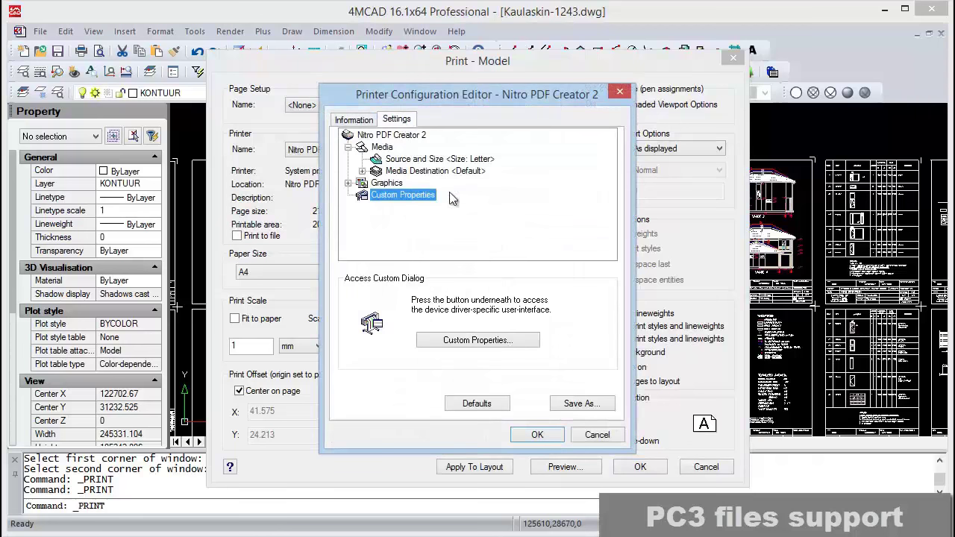
pyautogui.click(510, 345)
pyautogui.click(515, 448)
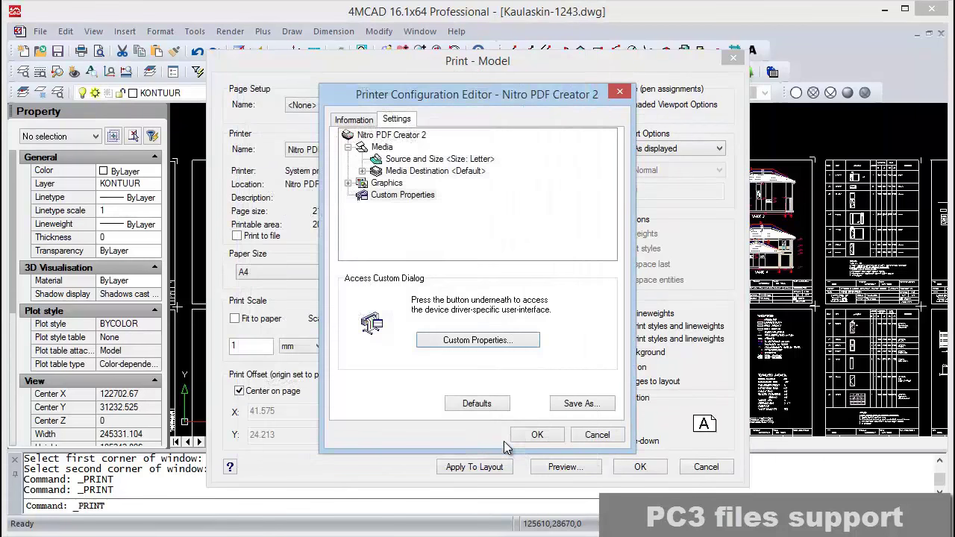
pyautogui.click(582, 404)
pyautogui.write('test-plot')
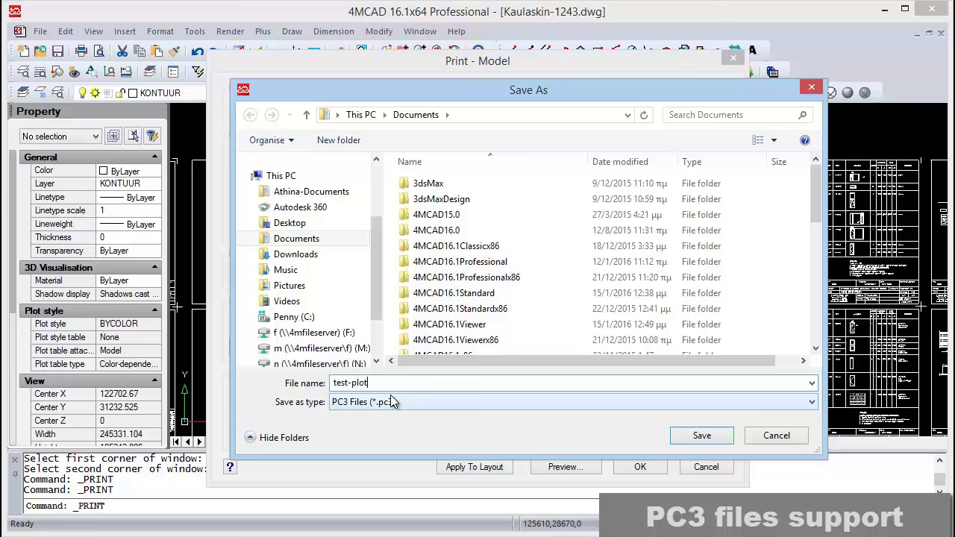
pyautogui.press('Return')
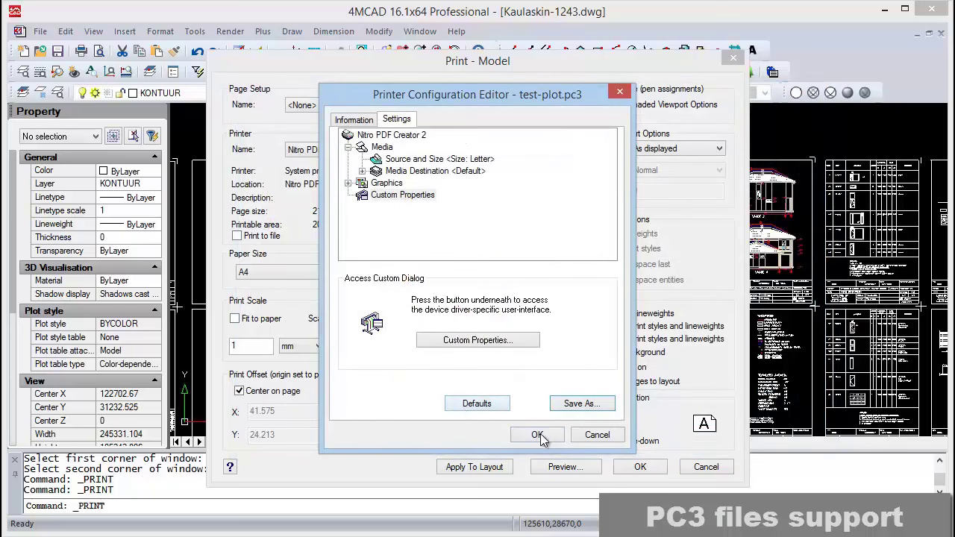
pyautogui.click(539, 436)
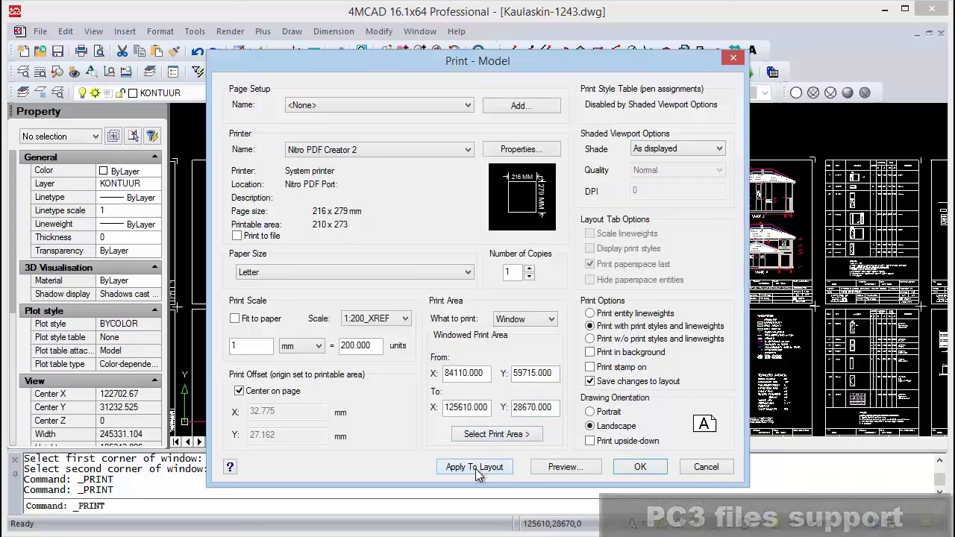
pyautogui.click(565, 467)
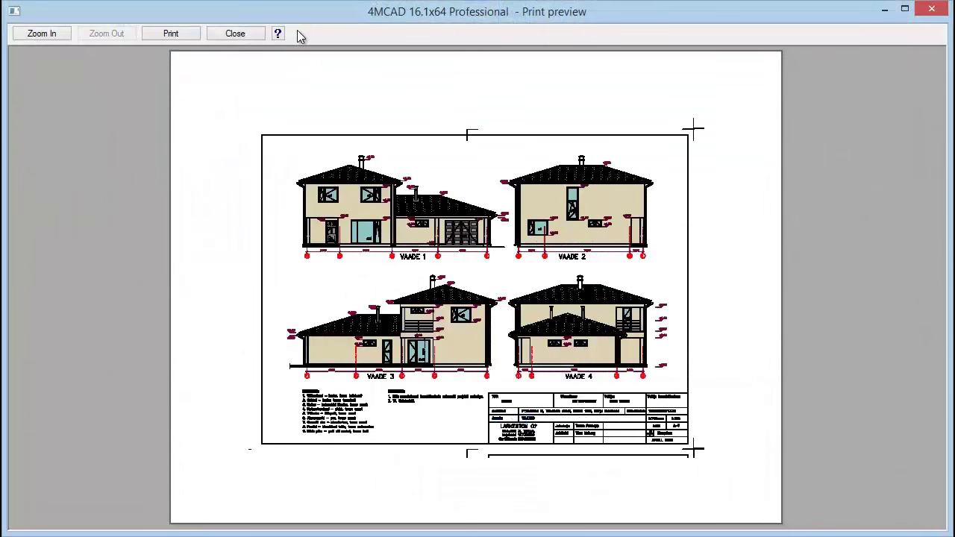
# Step: Close the print preview and Print - Model dialog, returning to the model-space sheets
pyautogui.click(236, 34)
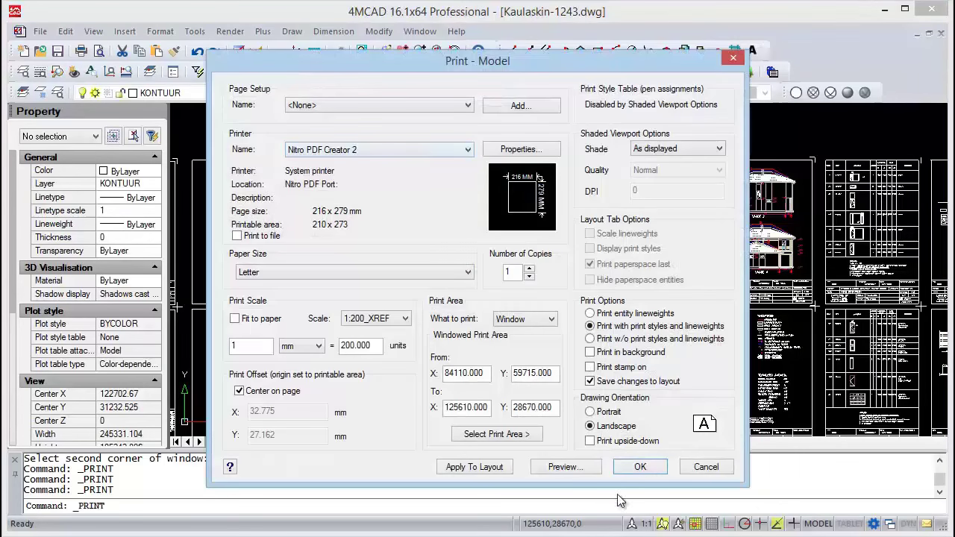
pyautogui.click(713, 471)
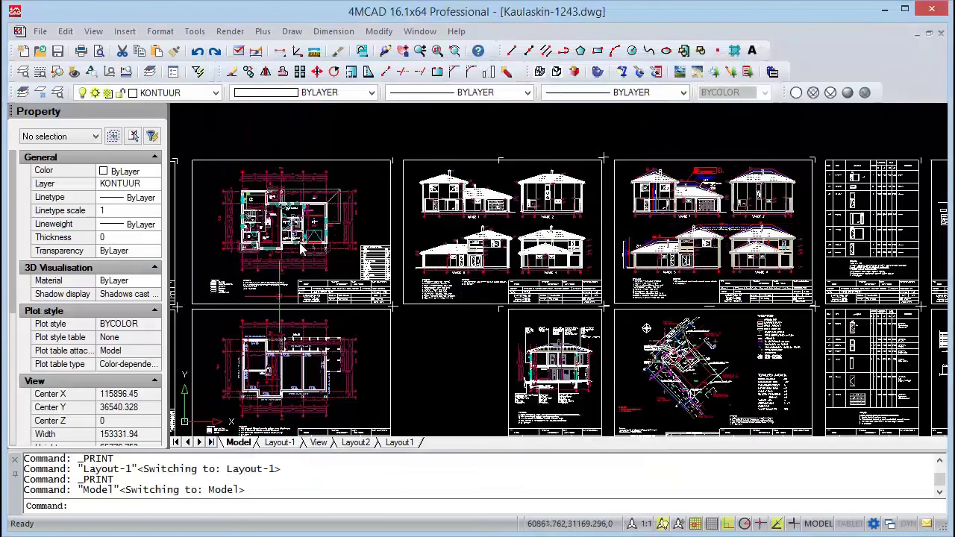
pyautogui.moveTo(344, 231); pyautogui.dragTo(353, 228, button='middle')
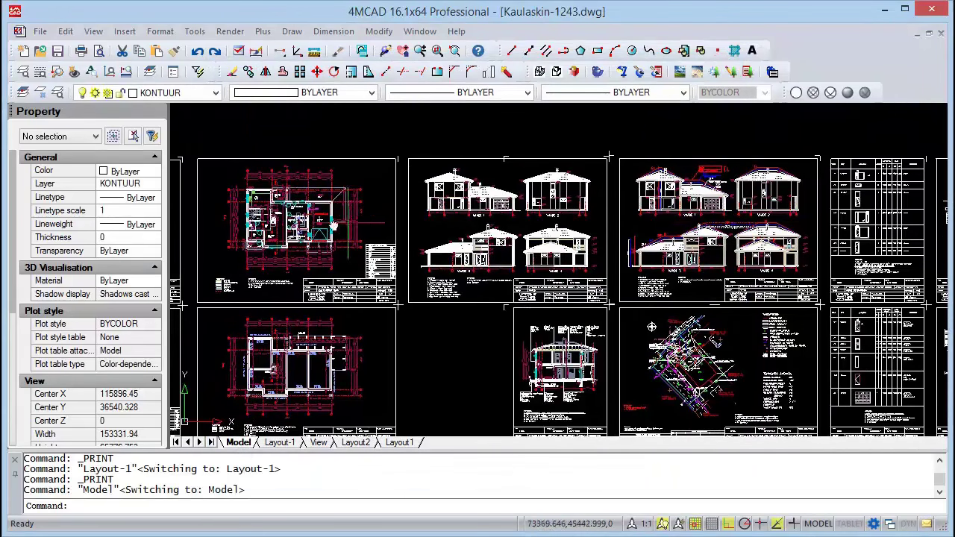
# Step: Open the Layout-1 page setup for editing and set its paper size to A3
pyautogui.click(274, 443)
pyautogui.rightClick(283, 446)
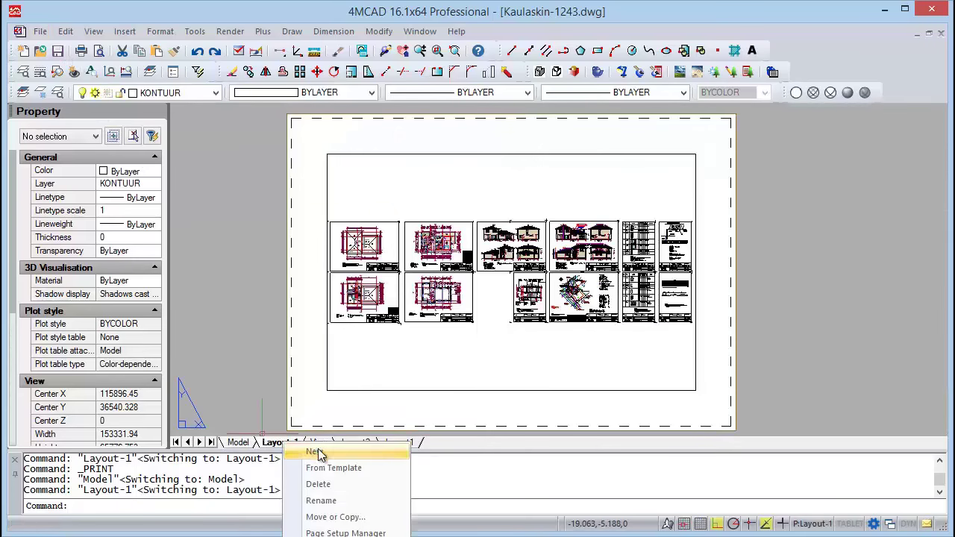
pyautogui.click(347, 533)
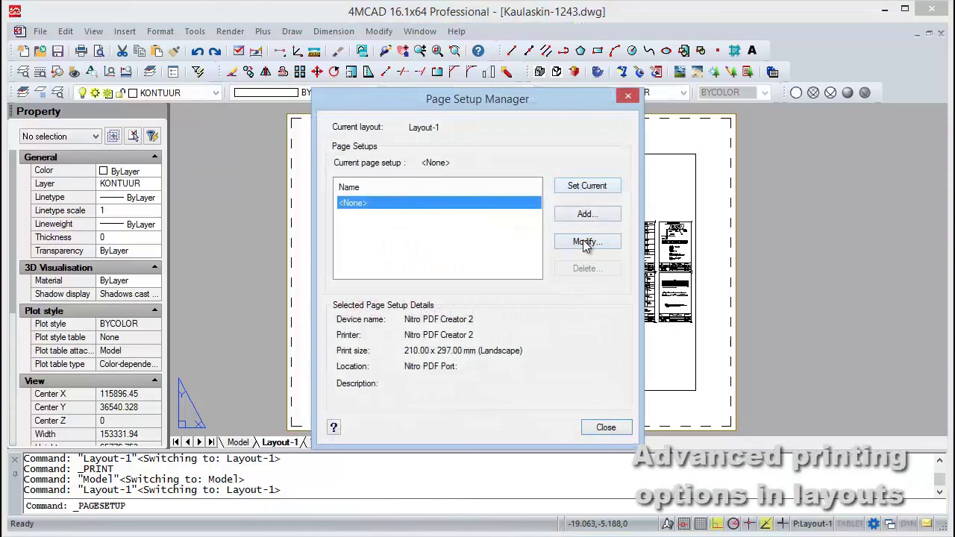
pyautogui.click(585, 243)
pyautogui.click(306, 280)
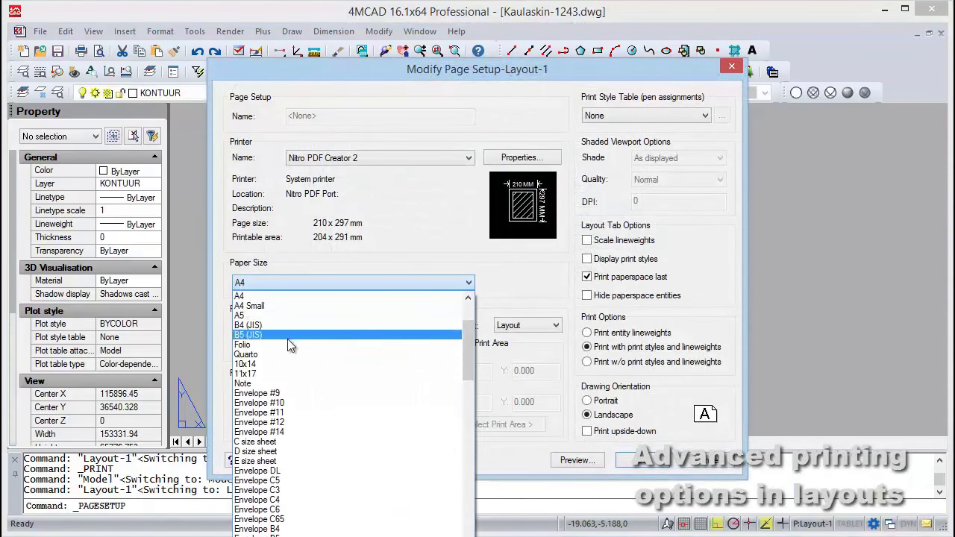
pyautogui.scroll(2, 257, 300)
pyautogui.click(258, 305)
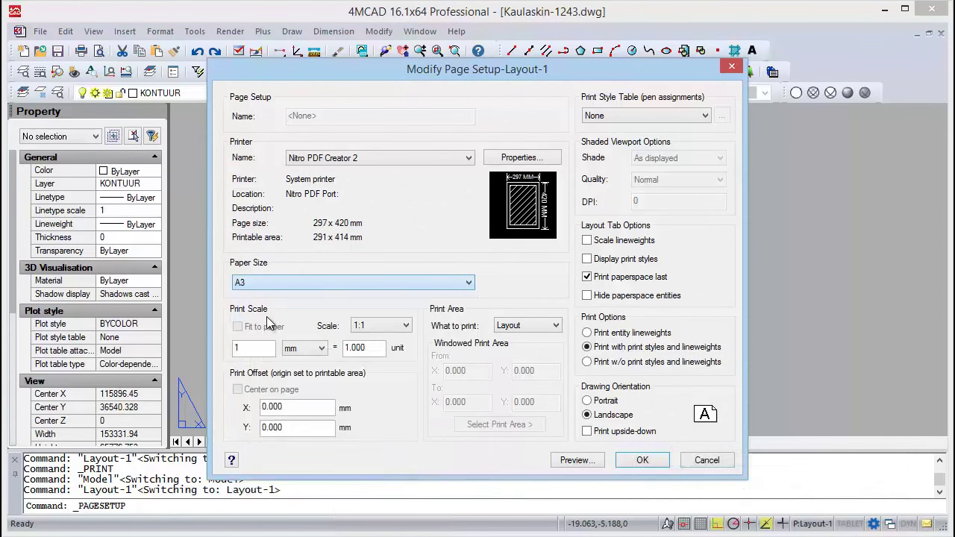
# Step: Print a window from the frame's top-left to bottom-right corner, fitted to paper
pyautogui.click(528, 325)
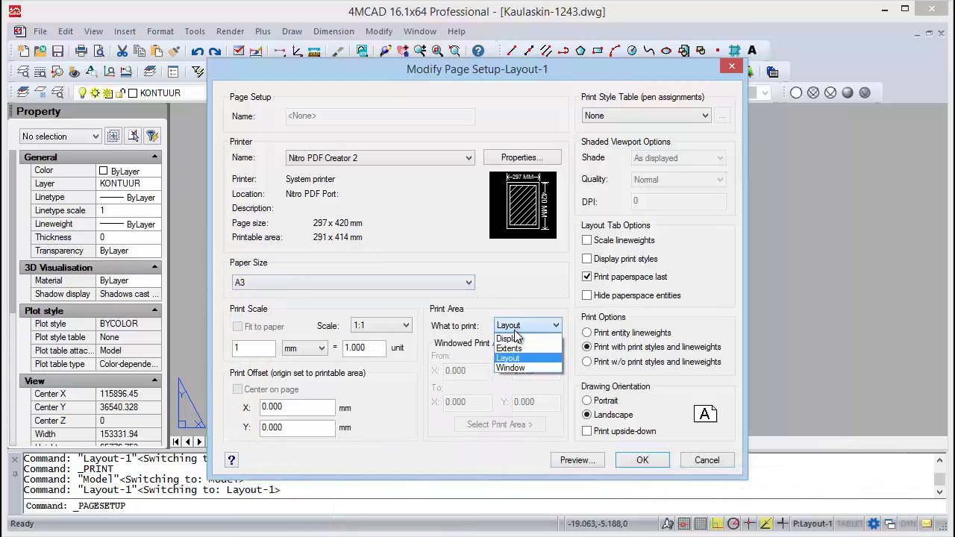
pyautogui.click(513, 367)
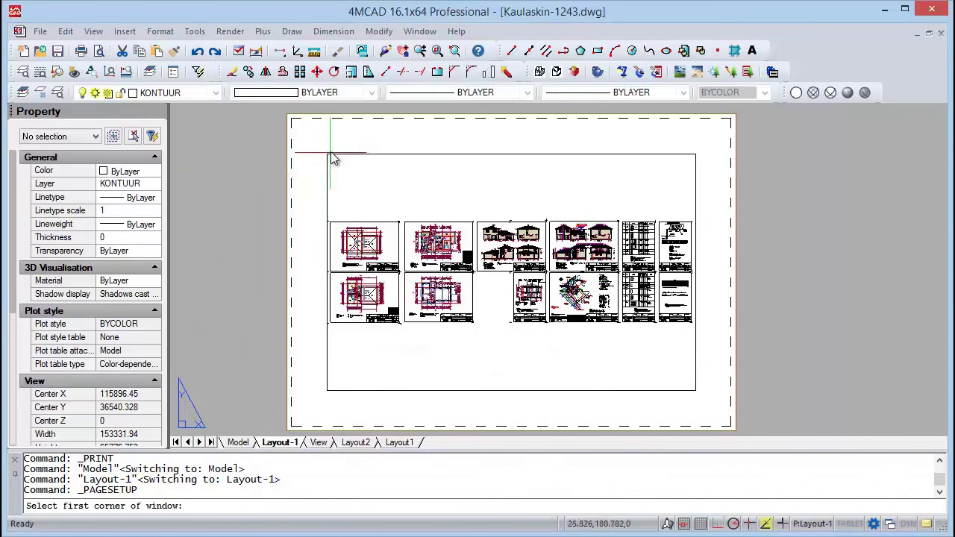
pyautogui.click(323, 151)
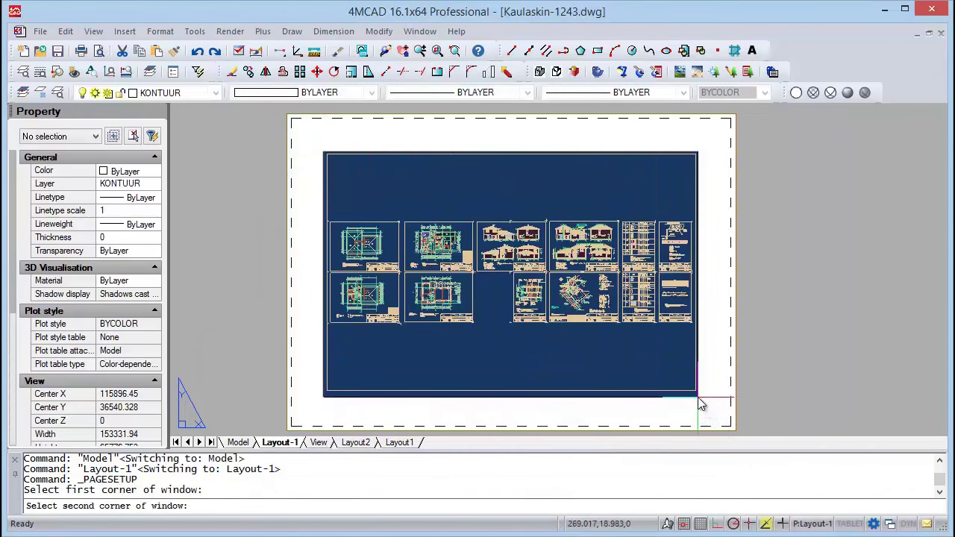
pyautogui.click(699, 398)
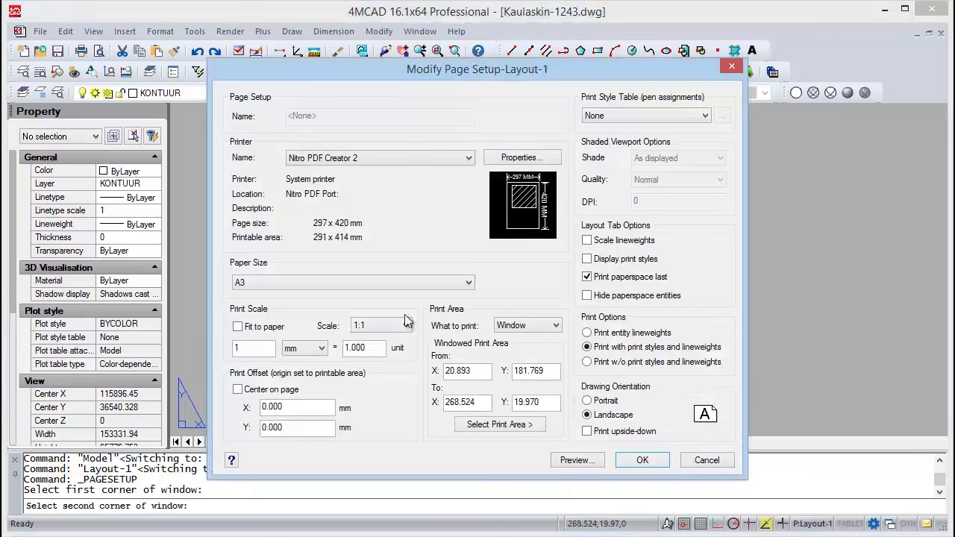
pyautogui.click(265, 332)
# Step: Apply and edit the Monochrome.ctb print style table, accept it, and preview the sheets
pyautogui.click(657, 115)
pyautogui.click(620, 145)
pyautogui.click(722, 116)
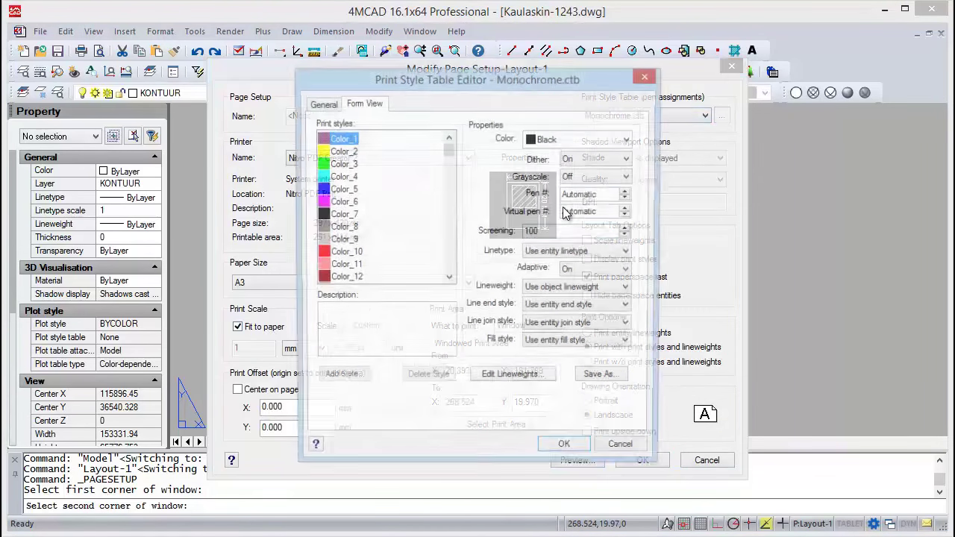
pyautogui.click(599, 374)
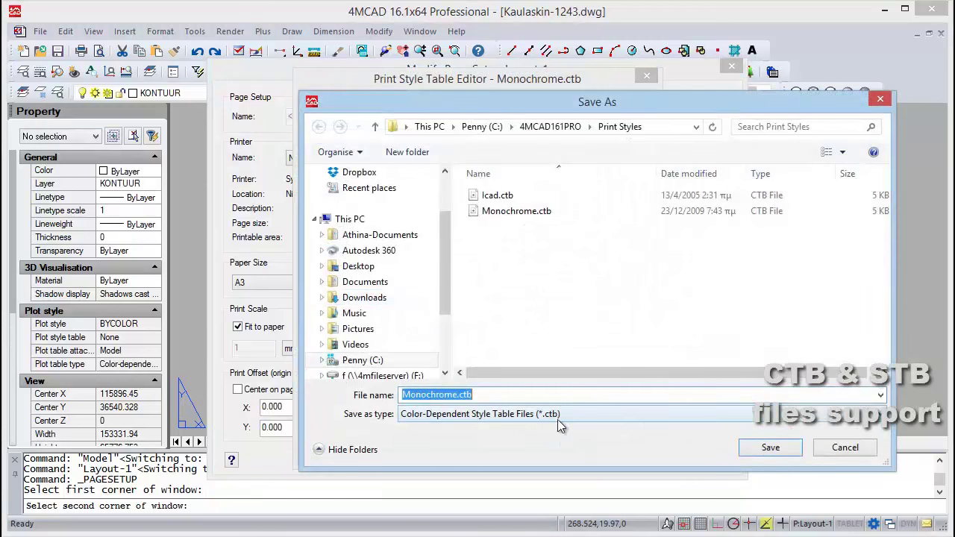
pyautogui.press('Escape')
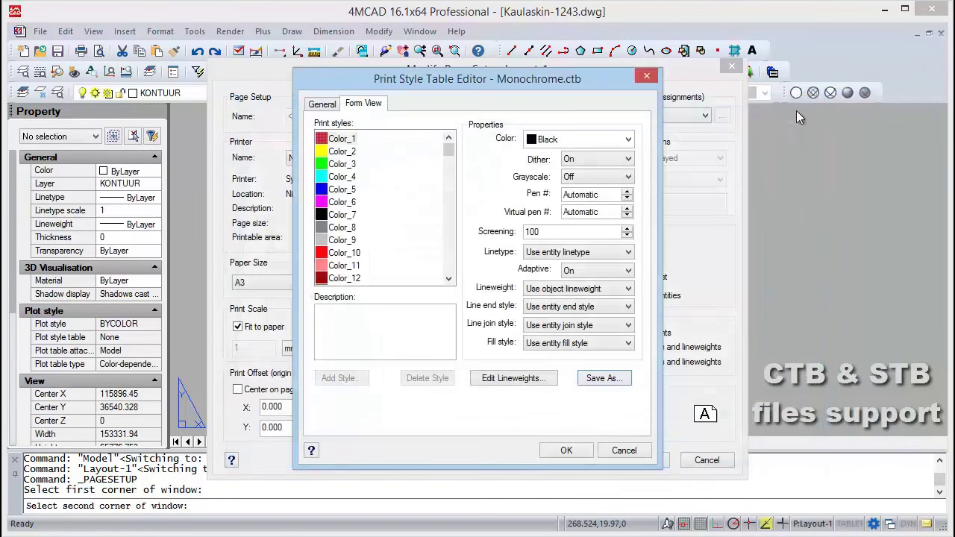
pyautogui.click(646, 79)
pyautogui.click(571, 399)
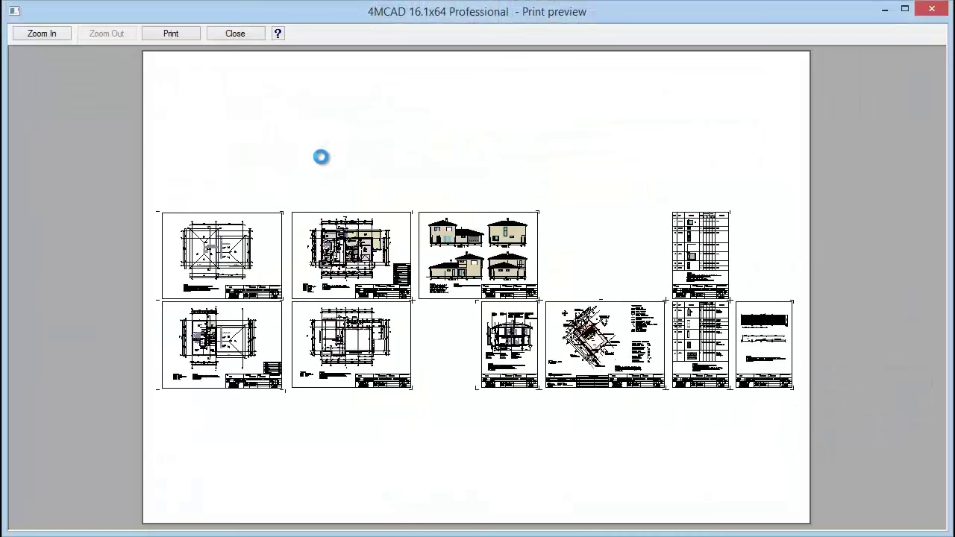
# Step: Close the preview, confirm the Layout-1 page setup, and zoom out in model space
pyautogui.click(231, 31)
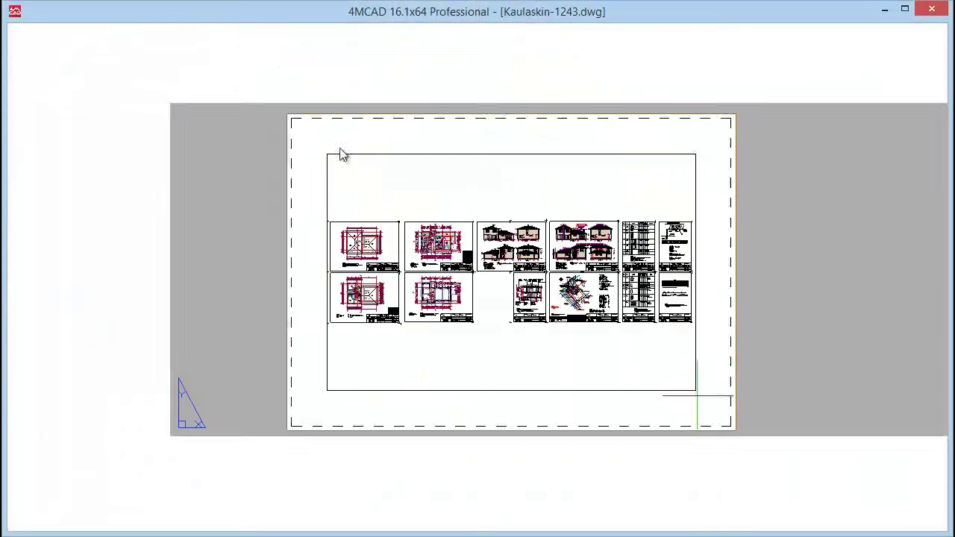
pyautogui.click(642, 502)
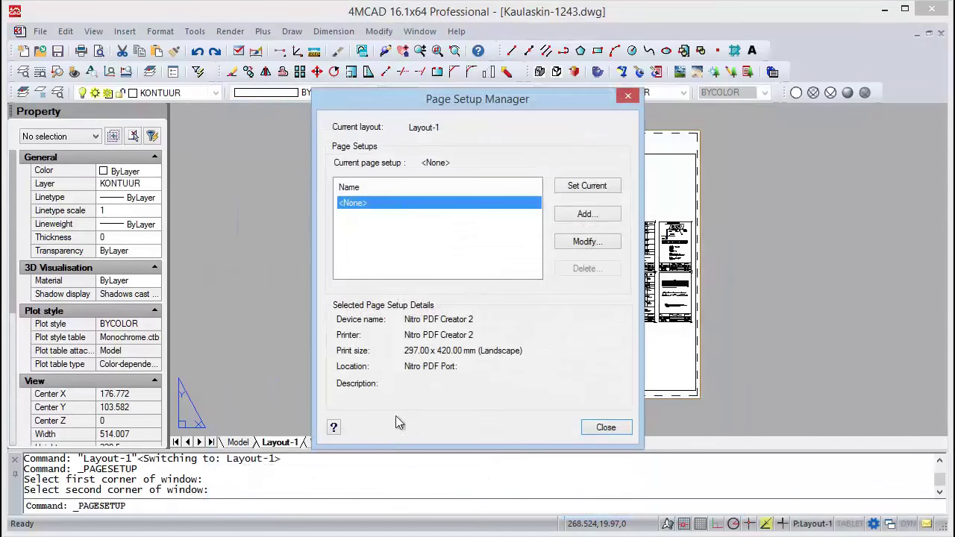
pyautogui.click(606, 428)
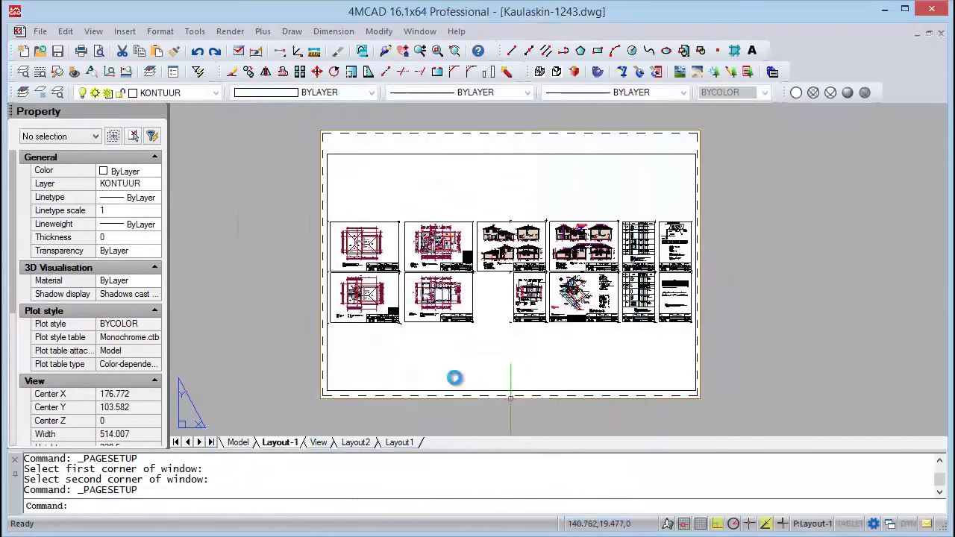
pyautogui.click(238, 443)
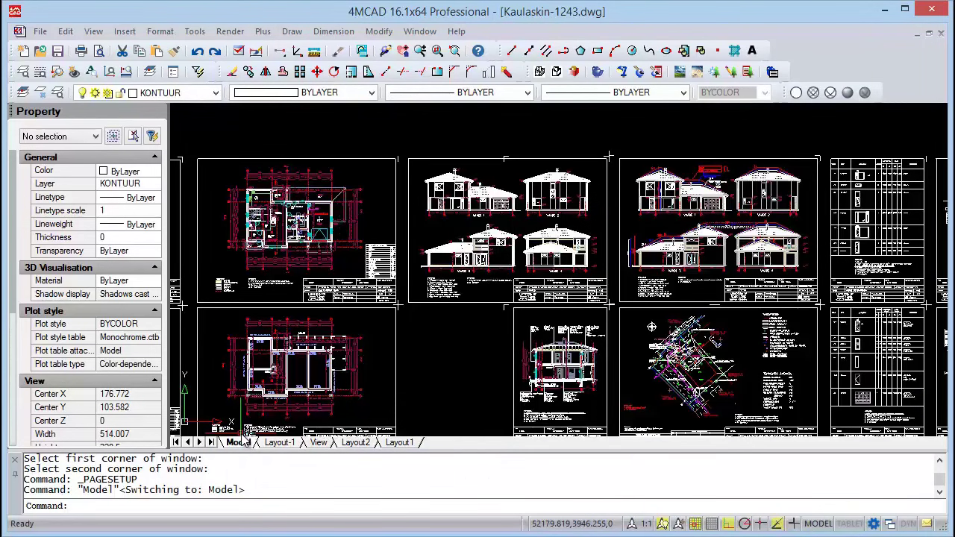
pyautogui.scroll(-4, 473, 248)
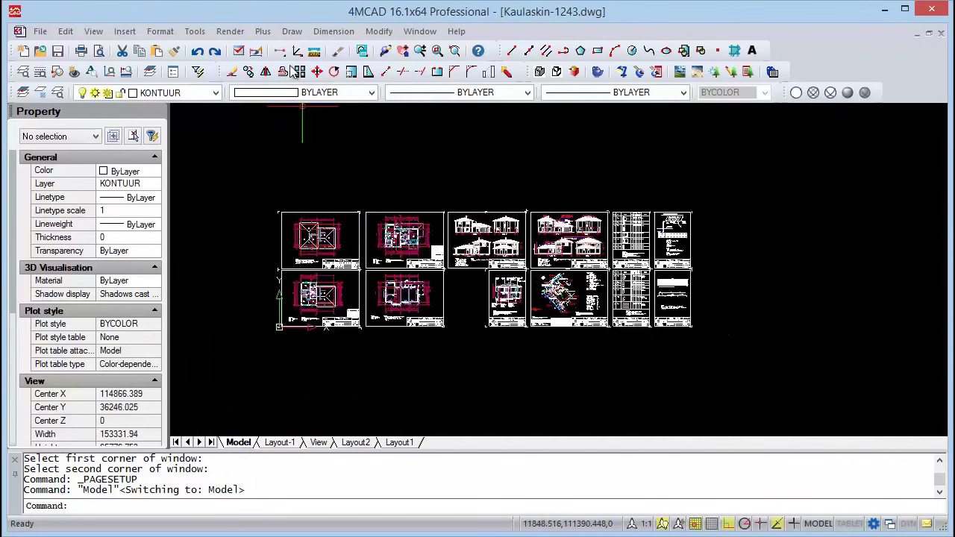
# Step: Use Display Order's Send Hatches Back to put all hatches behind other objects
pyautogui.click(194, 33)
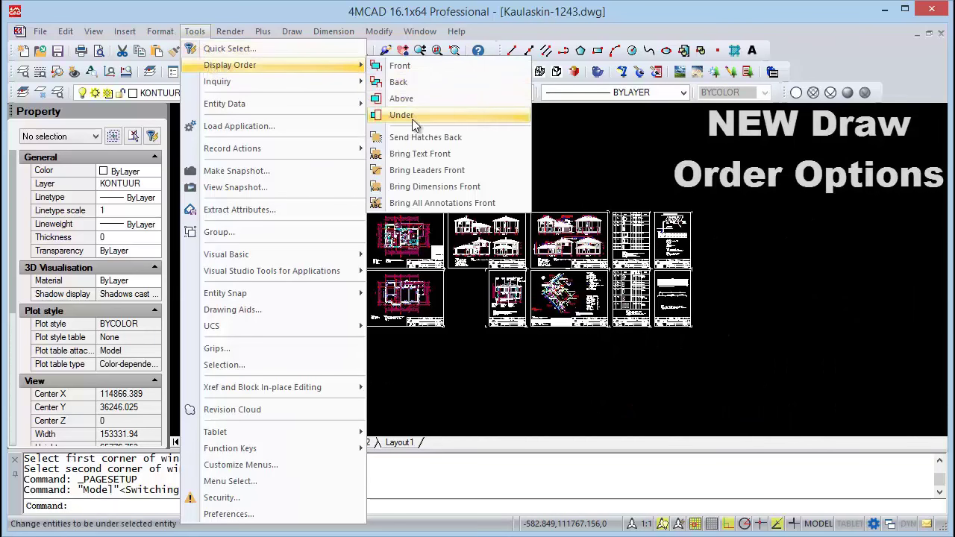
pyautogui.moveTo(230, 65)
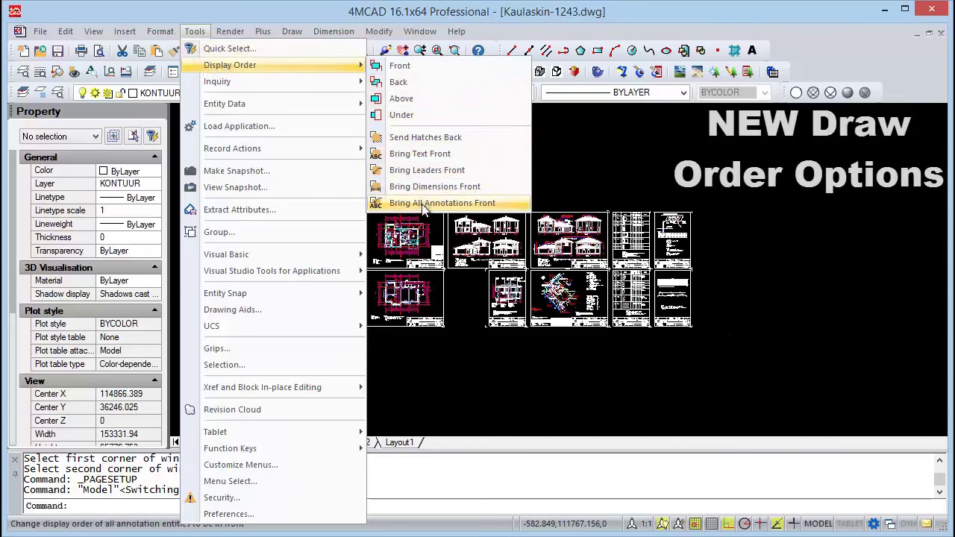
pyautogui.click(418, 155)
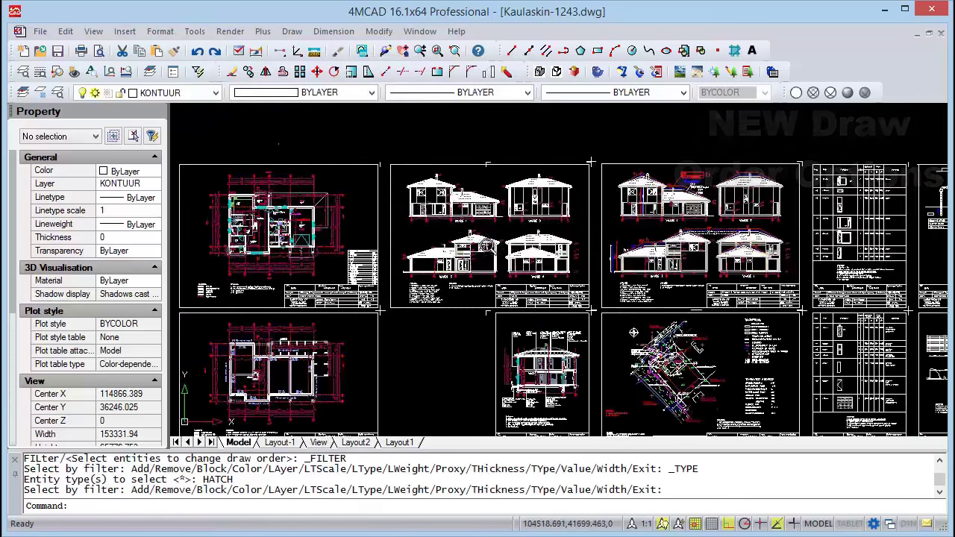
pyautogui.click(379, 31)
pyautogui.moveTo(416, 98)
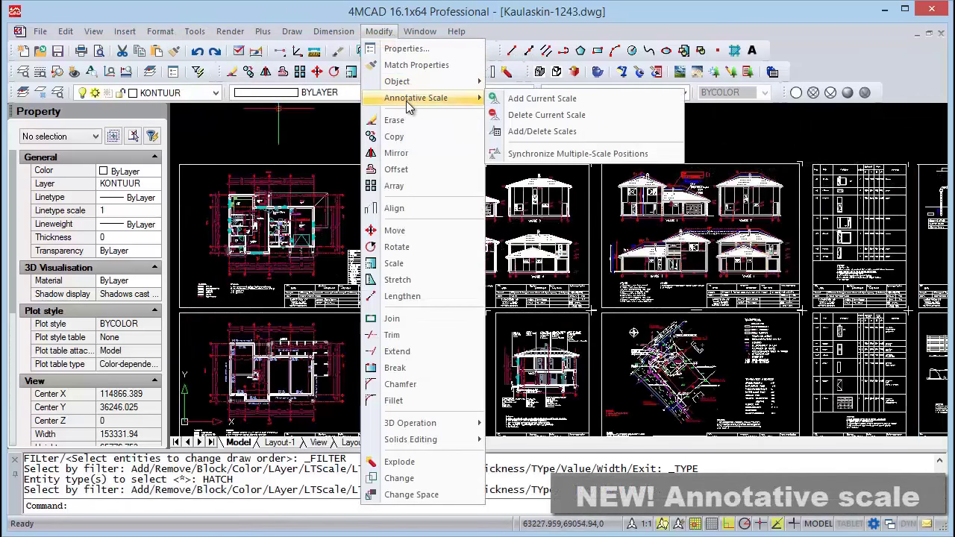
# Step: Zoom into the stair in the section and window-select its 14 lines
pyautogui.click(406, 101)
pyautogui.press('Escape')
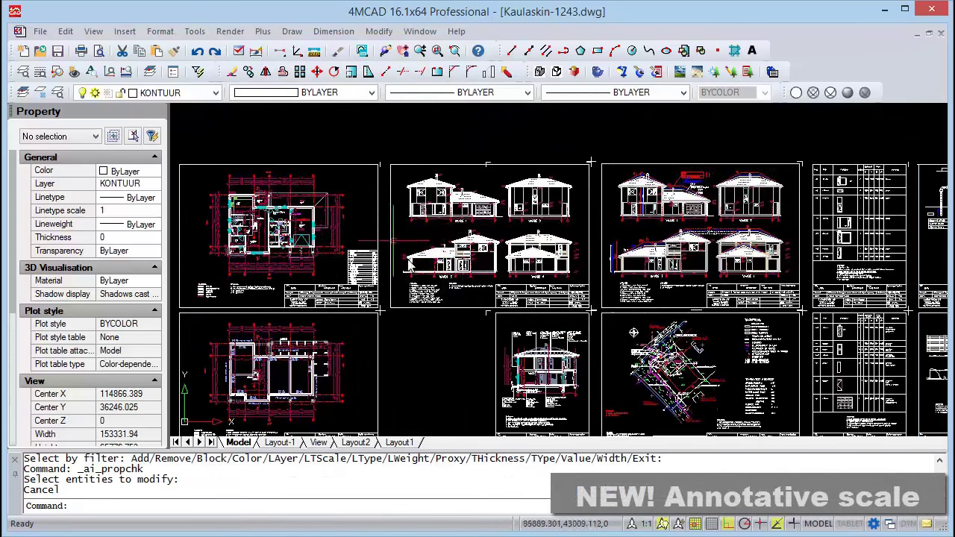
pyautogui.scroll(1, 547, 388)
pyautogui.scroll(1, 547, 389)
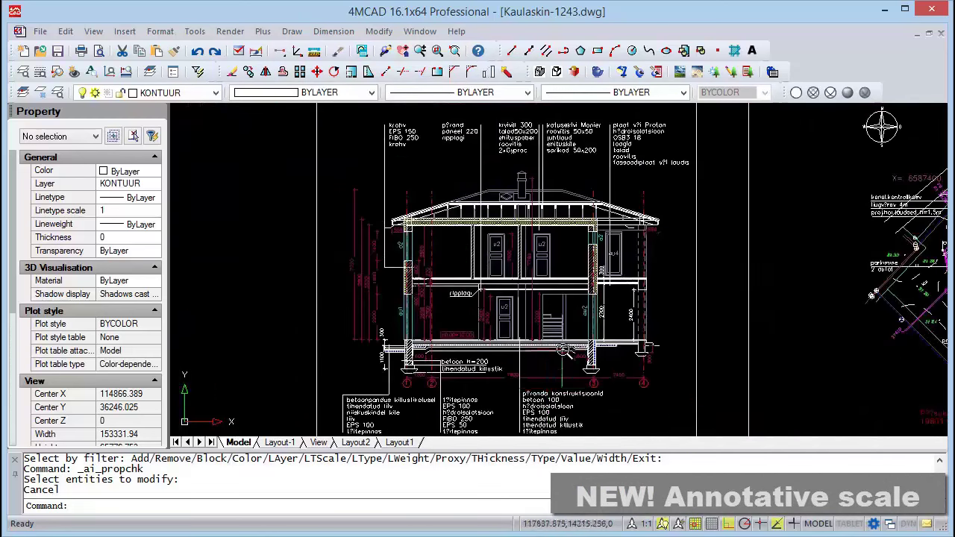
pyautogui.scroll(1, 565, 351)
pyautogui.scroll(1, 574, 344)
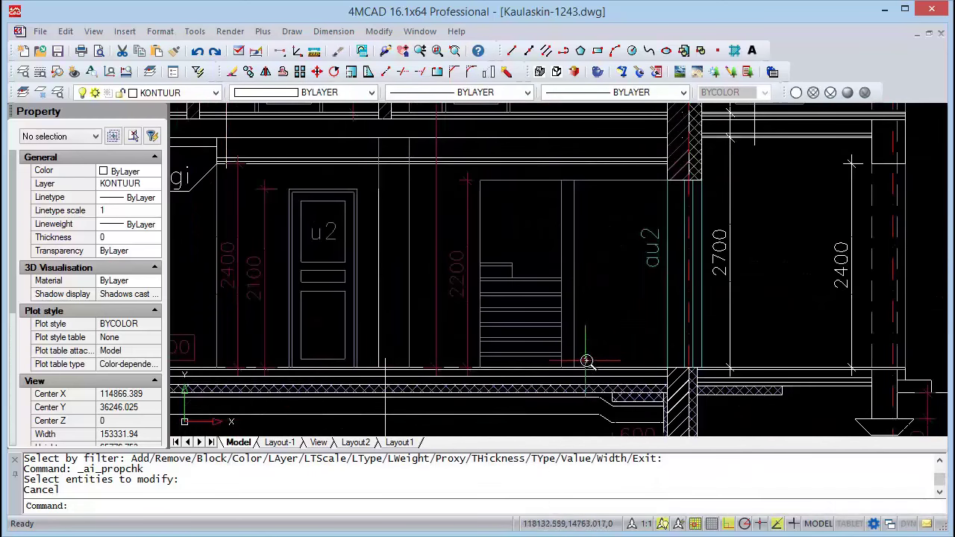
pyautogui.click(587, 361)
pyautogui.click(516, 256)
# Step: Set the stair lines' Color to Red in the Property panel, then select a door line
pyautogui.click(50, 137)
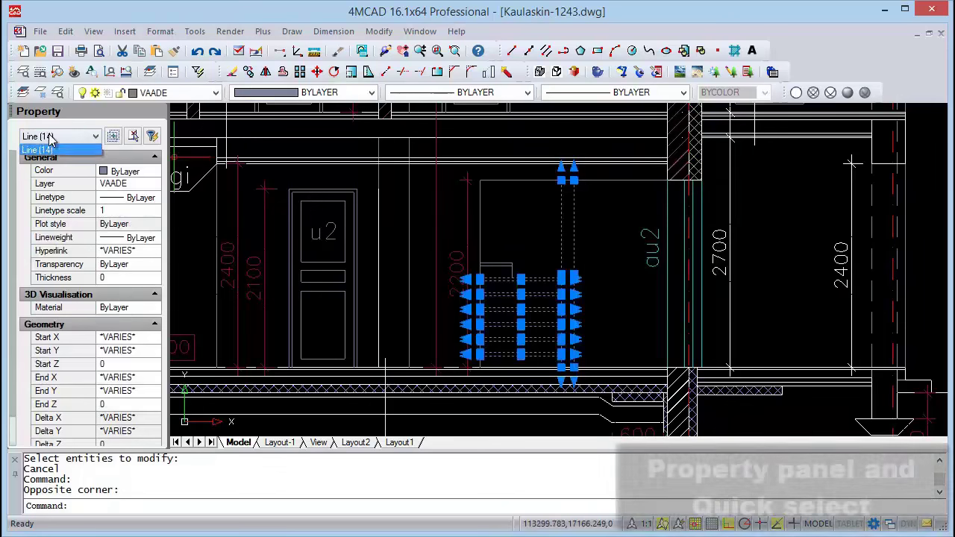
pyautogui.click(51, 149)
pyautogui.click(126, 171)
pyautogui.click(132, 172)
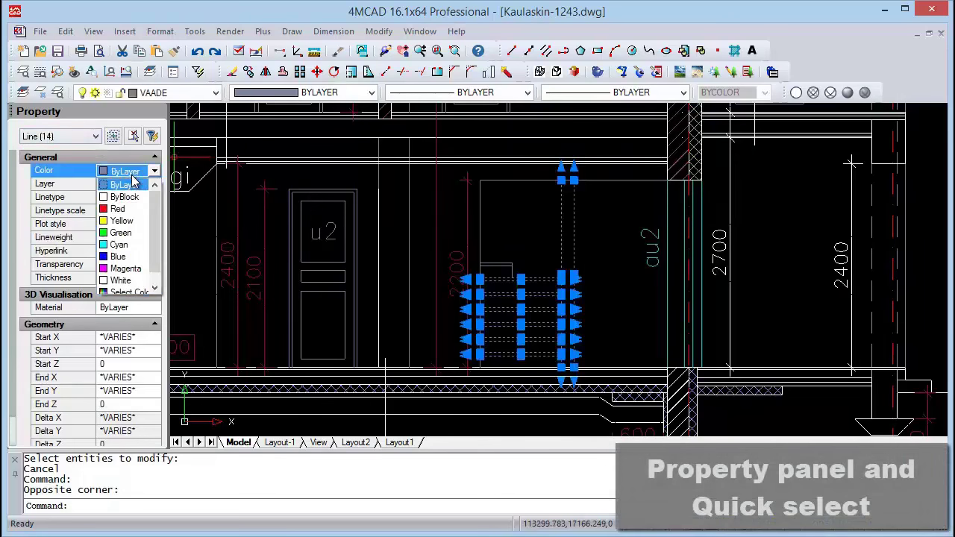
pyautogui.click(118, 209)
pyautogui.press('Escape')
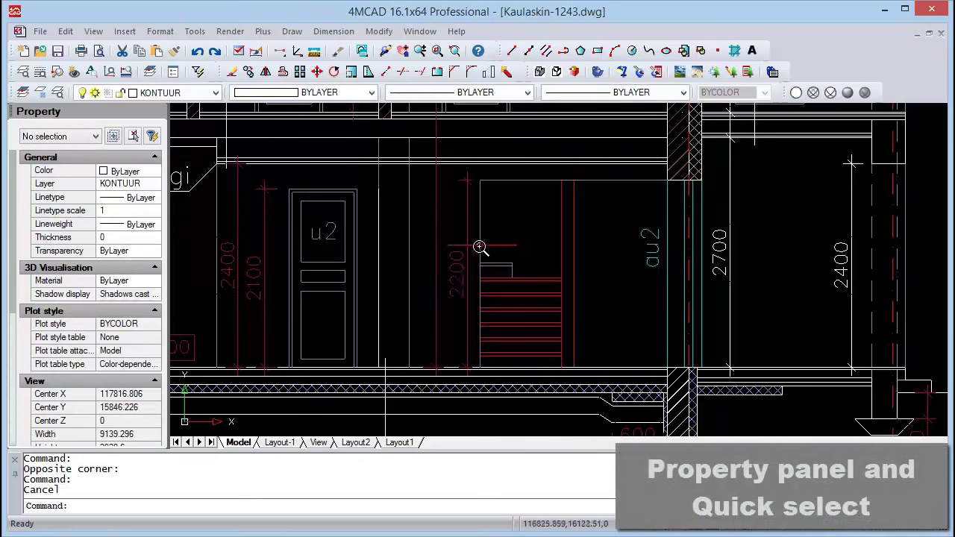
pyautogui.scroll(-2, 480, 247)
pyautogui.click(363, 261)
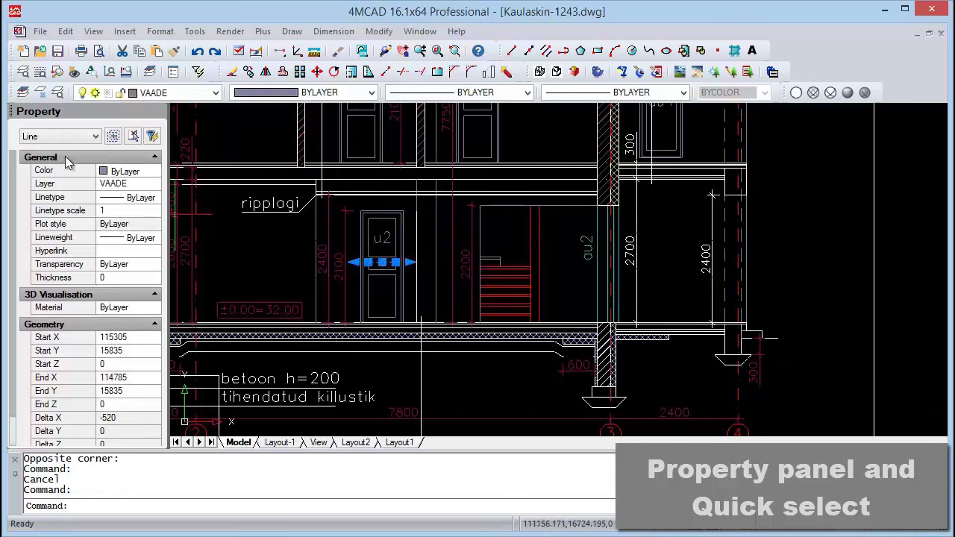
# Step: Quick Select all 590 objects whose Layer is VAADE
pyautogui.press('Escape')
pyautogui.click(152, 136)
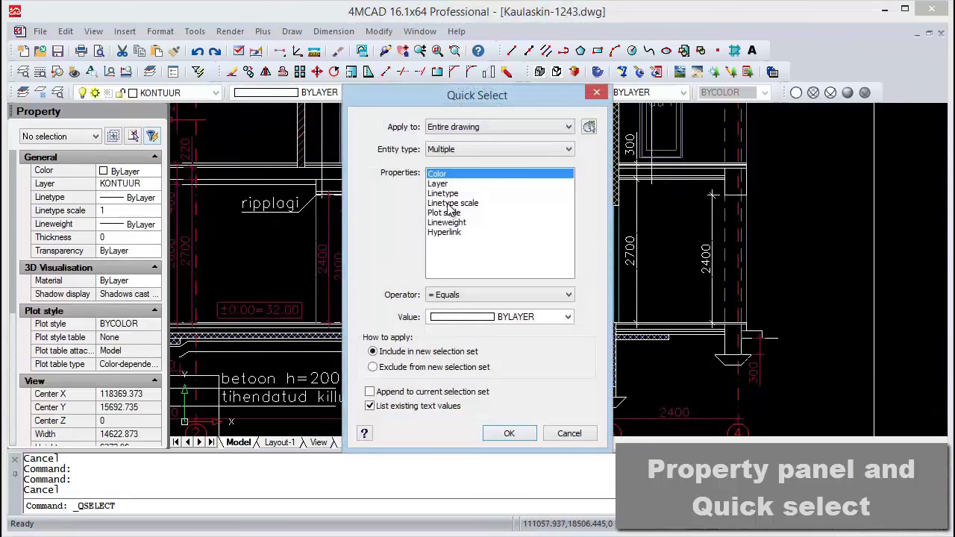
pyautogui.click(440, 183)
pyautogui.click(463, 315)
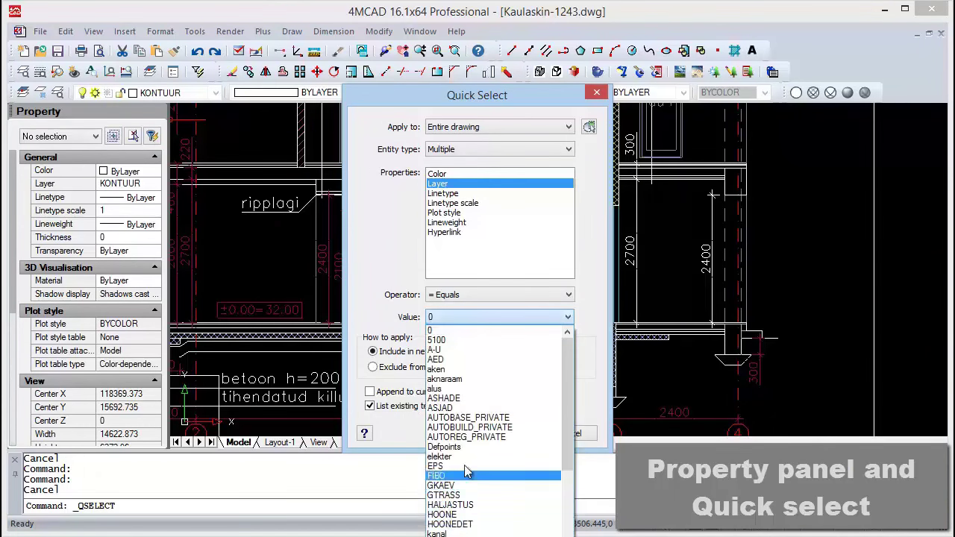
pyautogui.scroll(-2, 468, 466)
pyautogui.scroll(-4, 467, 461)
pyautogui.scroll(-3, 466, 460)
pyautogui.scroll(-3, 466, 459)
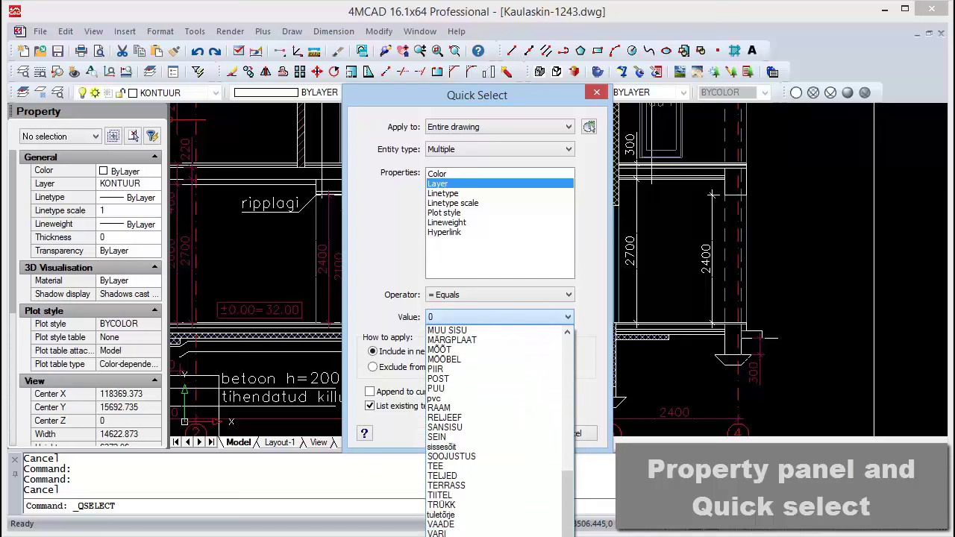
pyautogui.click(448, 525)
pyautogui.click(508, 434)
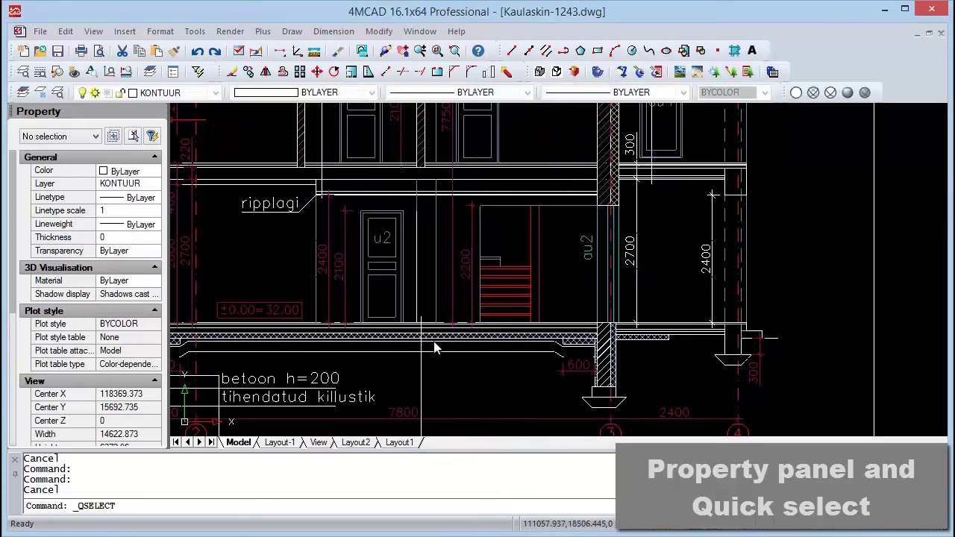
# Step: Set the selected VAADE objects' colour to Red, then zoom out to all sheets
pyautogui.click(123, 171)
pyautogui.click(155, 170)
pyautogui.click(123, 209)
pyautogui.press('Escape')
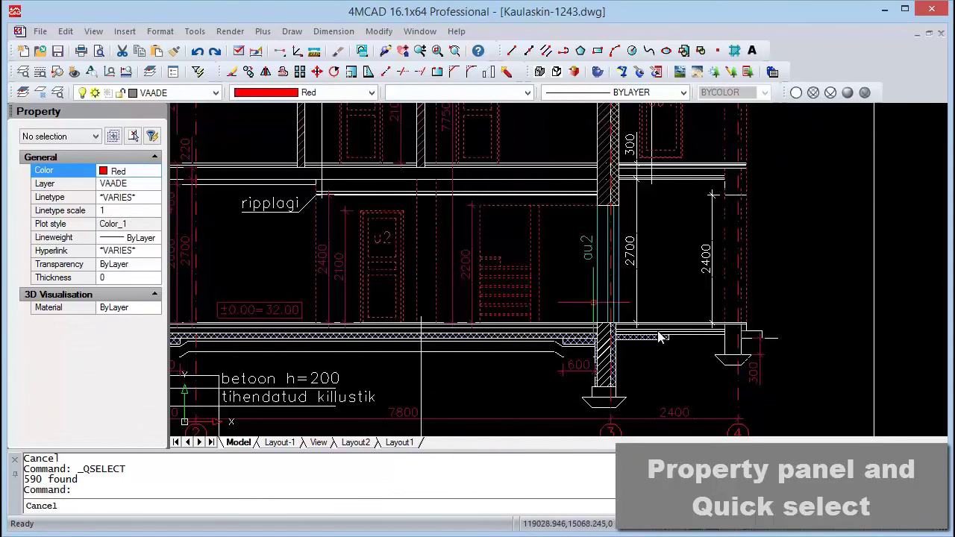
pyautogui.scroll(-3, 660, 338)
pyautogui.scroll(-3, 660, 337)
pyautogui.scroll(2, 712, 328)
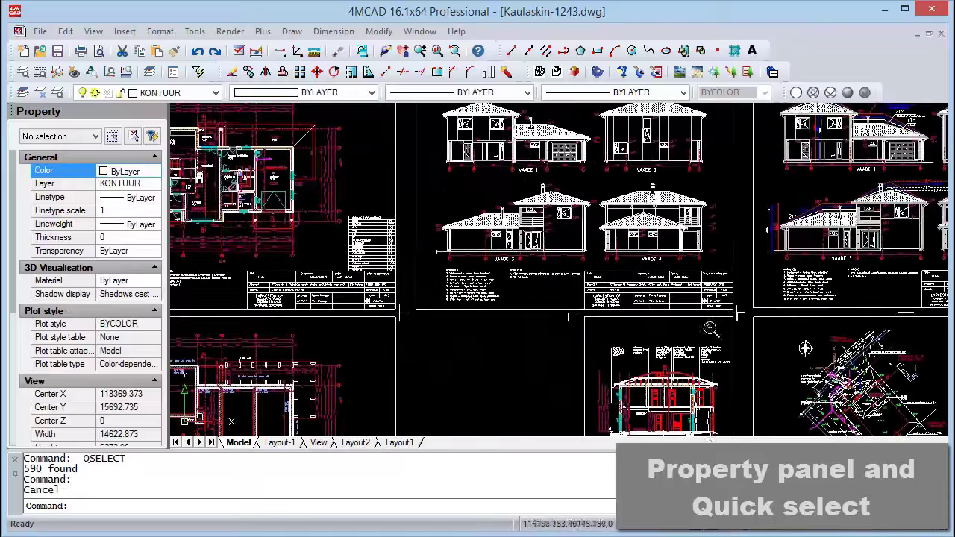
pyautogui.scroll(3, 712, 329)
pyautogui.scroll(2, 712, 328)
pyautogui.moveTo(493, 353); pyautogui.dragTo(428, 301, button='middle')
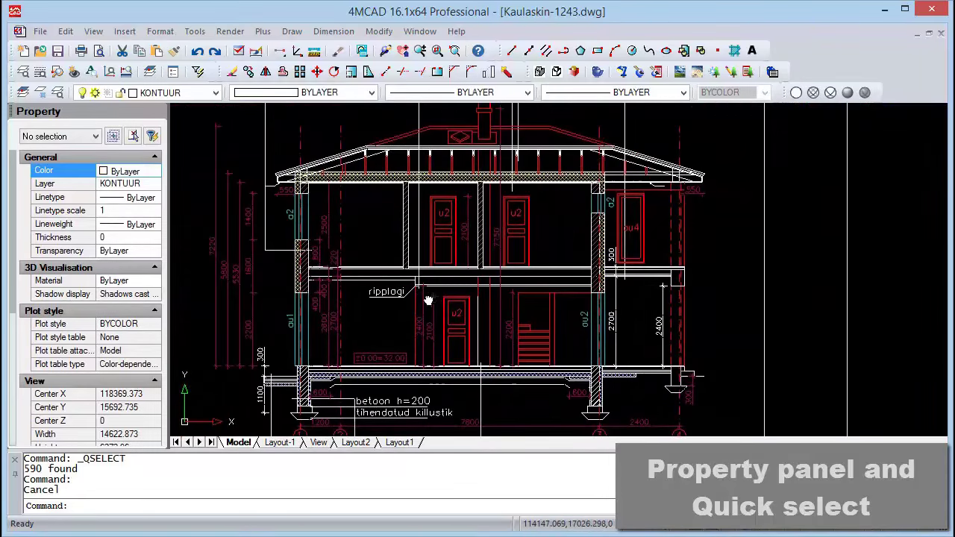
pyautogui.scroll(-3, 428, 301)
pyautogui.scroll(-3, 428, 301)
pyautogui.moveTo(464, 230)
pyautogui.mouseDown(button='middle')
pyautogui.moveTo(464, 290)
pyautogui.moveTo(488, 299)
pyautogui.mouseUp(button='middle')
pyautogui.write('purge')
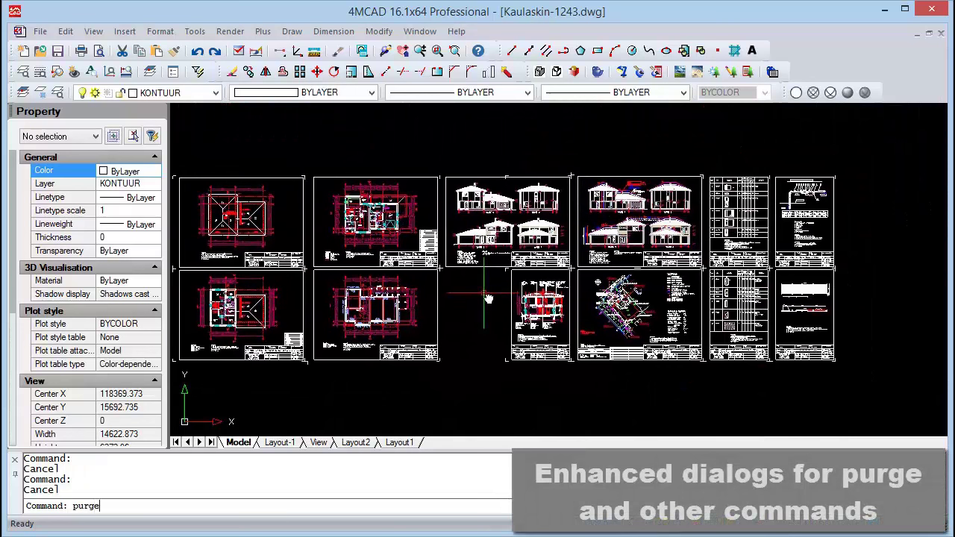
# Step: In Purge, review blocks, annotative scales and registered applications, then Purge All and close
pyautogui.press('Return')
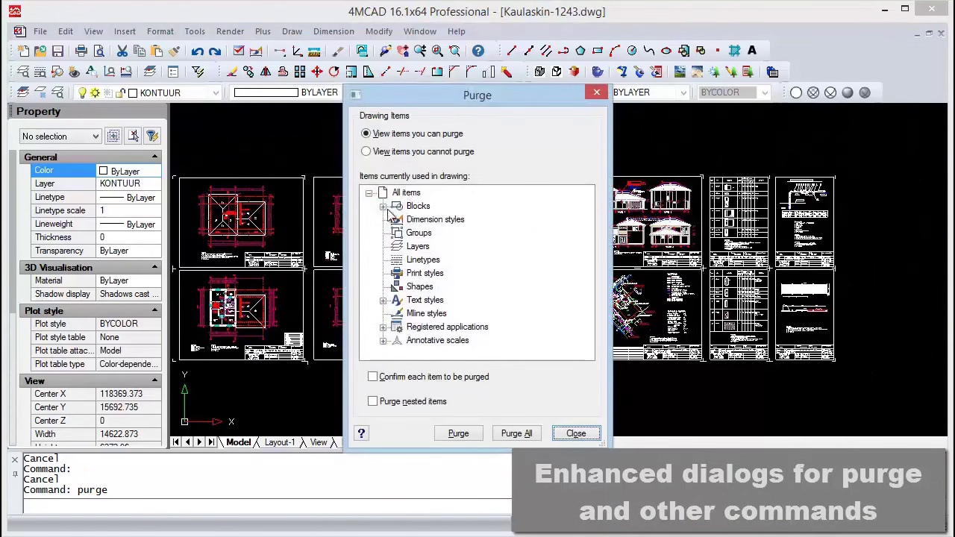
pyautogui.click(384, 207)
pyautogui.click(385, 208)
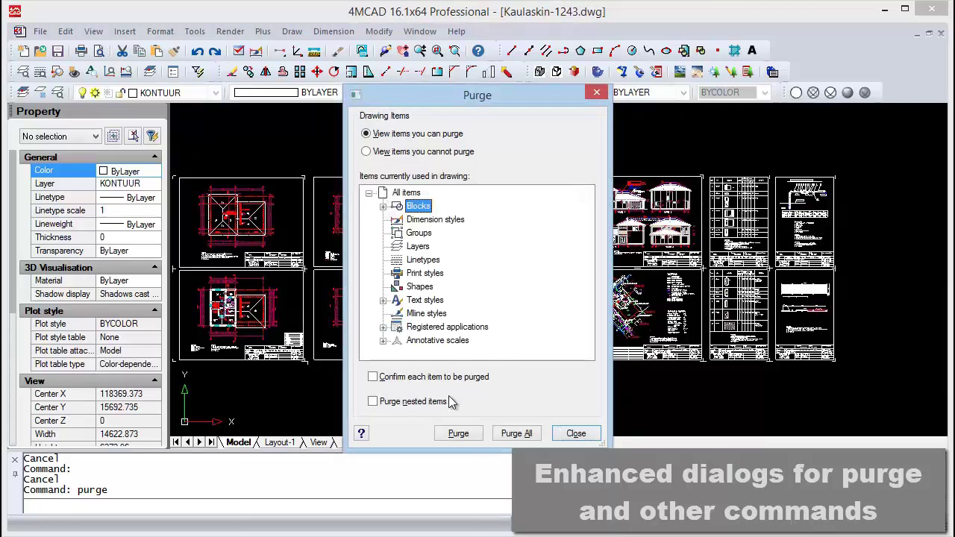
pyautogui.click(383, 341)
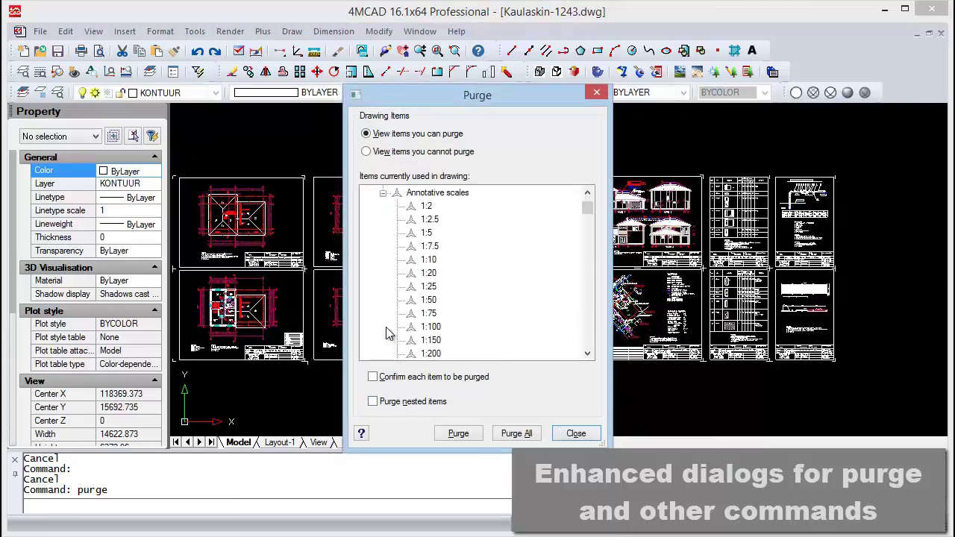
pyautogui.click(383, 194)
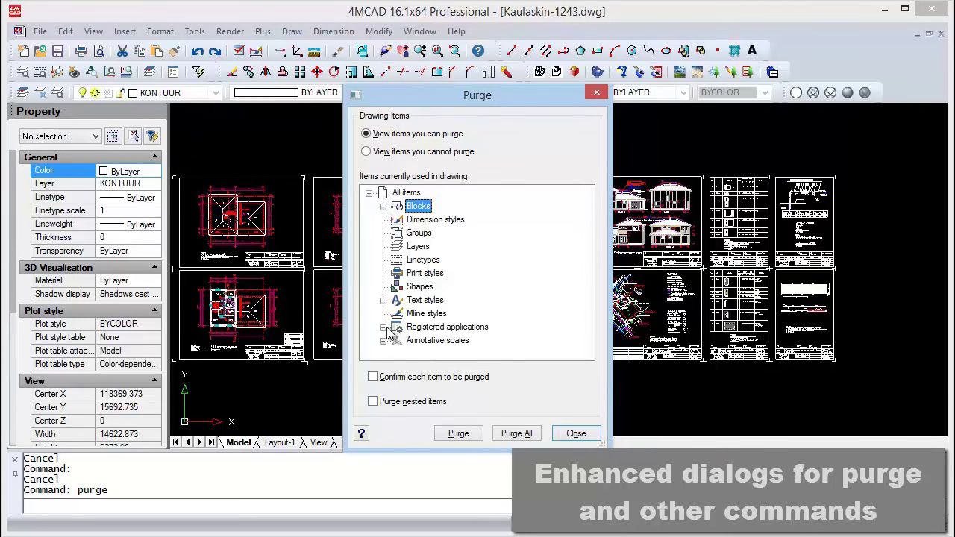
pyautogui.click(384, 326)
pyautogui.click(385, 193)
pyautogui.click(515, 434)
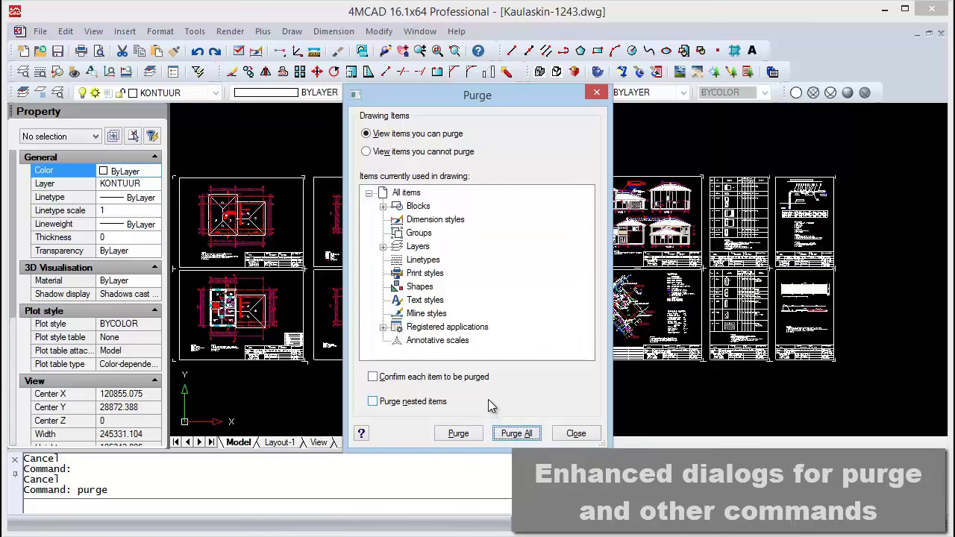
pyautogui.click(576, 434)
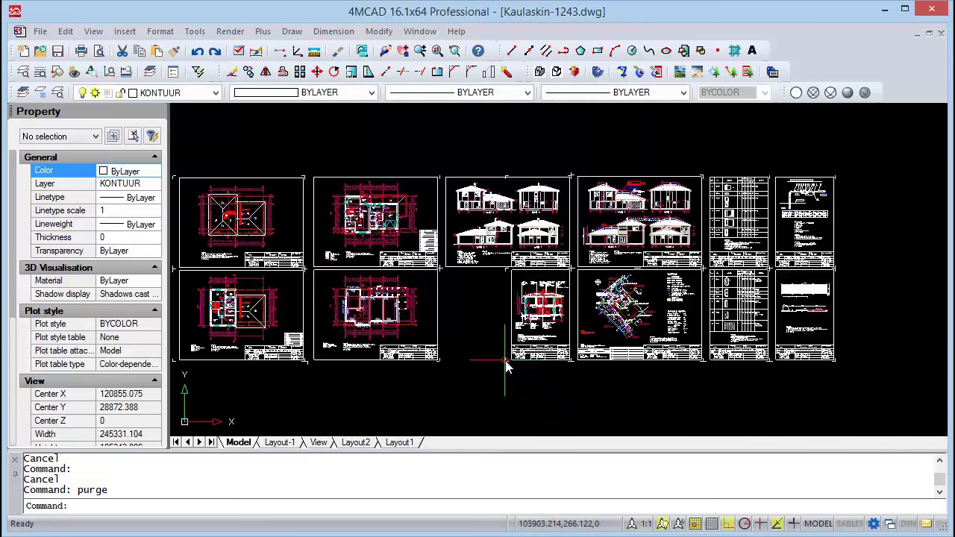
pyautogui.click(100, 34)
pyautogui.moveTo(120, 137)
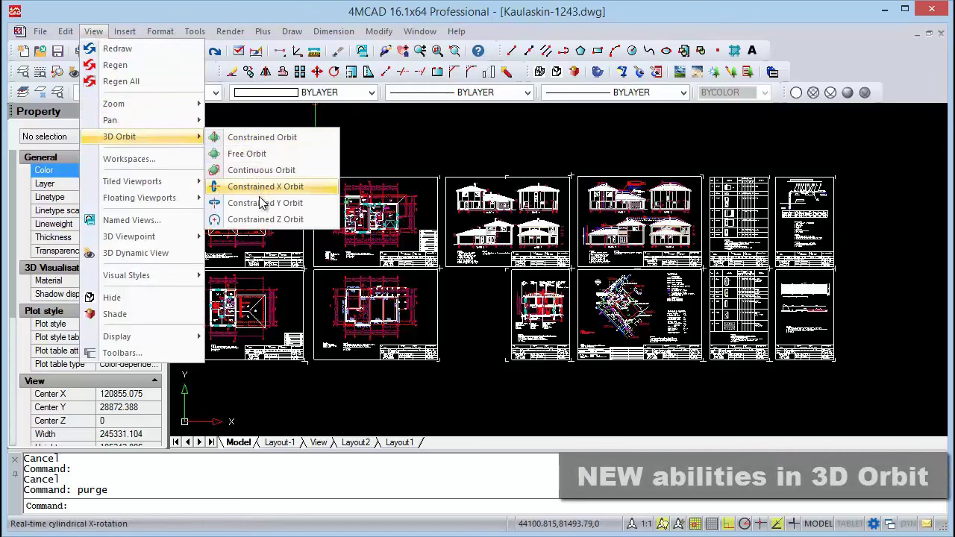
pyautogui.click(259, 159)
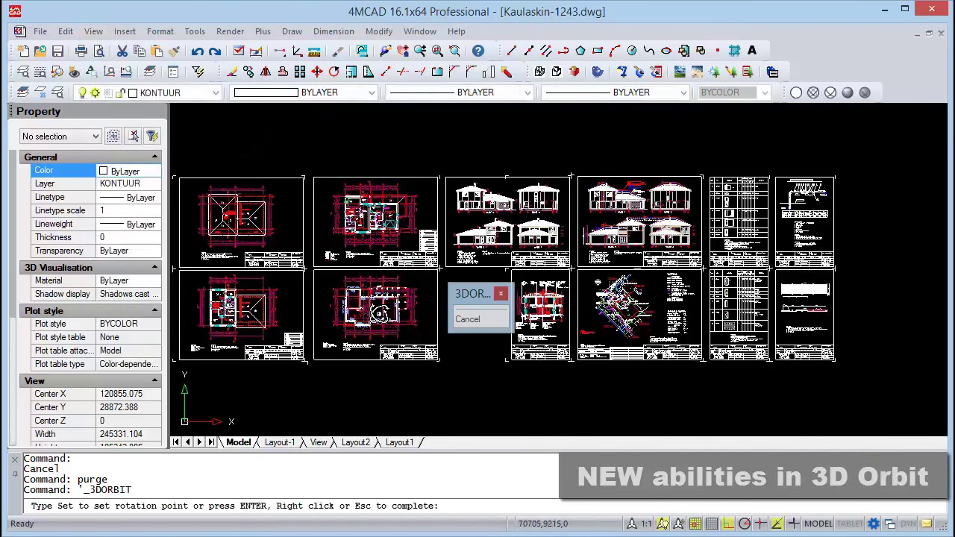
pyautogui.moveTo(330, 219)
pyautogui.mouseDown()
pyautogui.moveTo(425, 220)
pyautogui.moveTo(390, 263)
pyautogui.mouseUp()
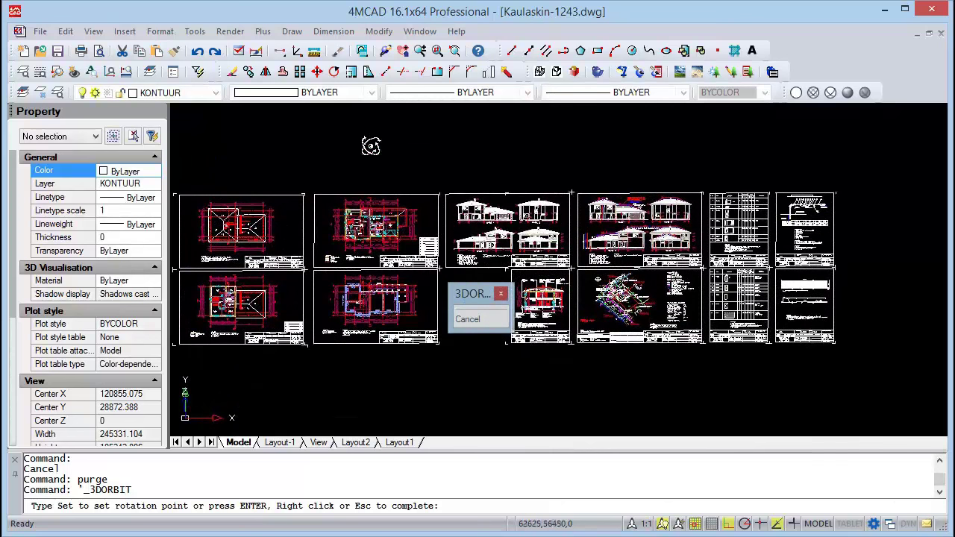
pyautogui.click(363, 53)
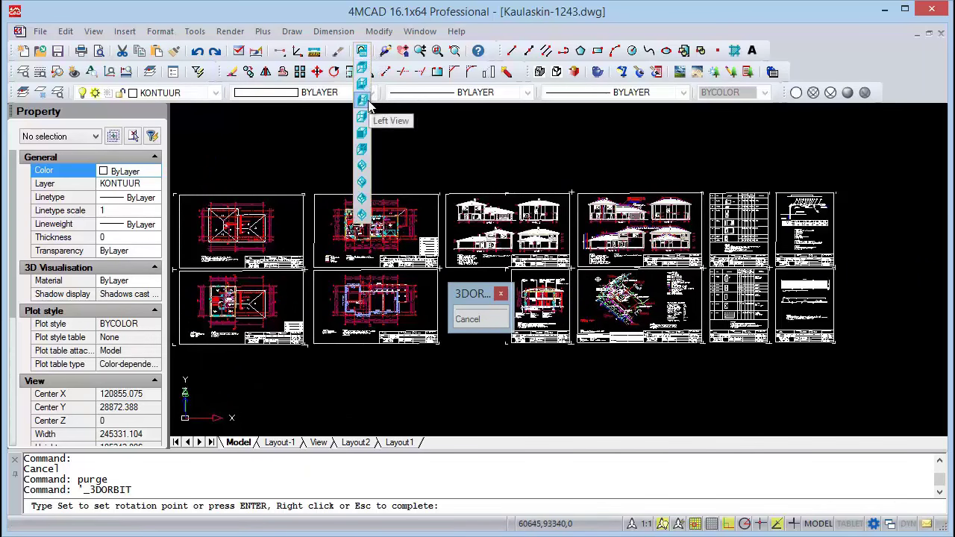
pyautogui.click(362, 71)
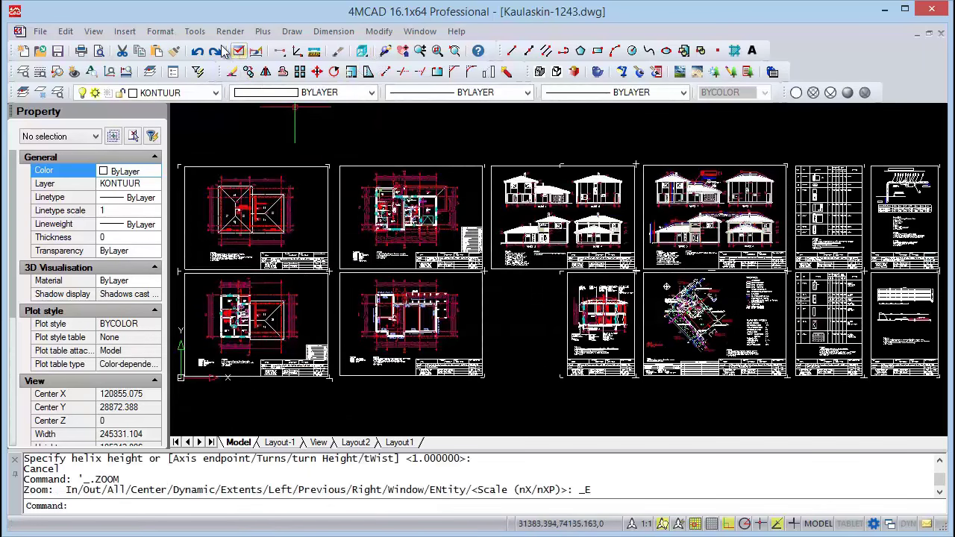
# Step: In Options, review Paths/Files and Right-Click Customization, and uncheck Display prompt boxes
pyautogui.click(195, 31)
pyautogui.click(239, 512)
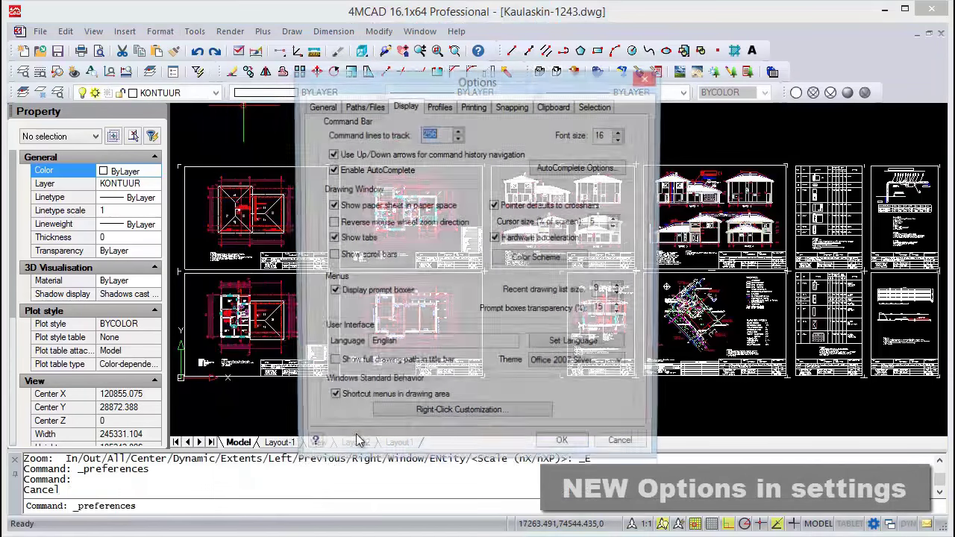
pyautogui.click(354, 109)
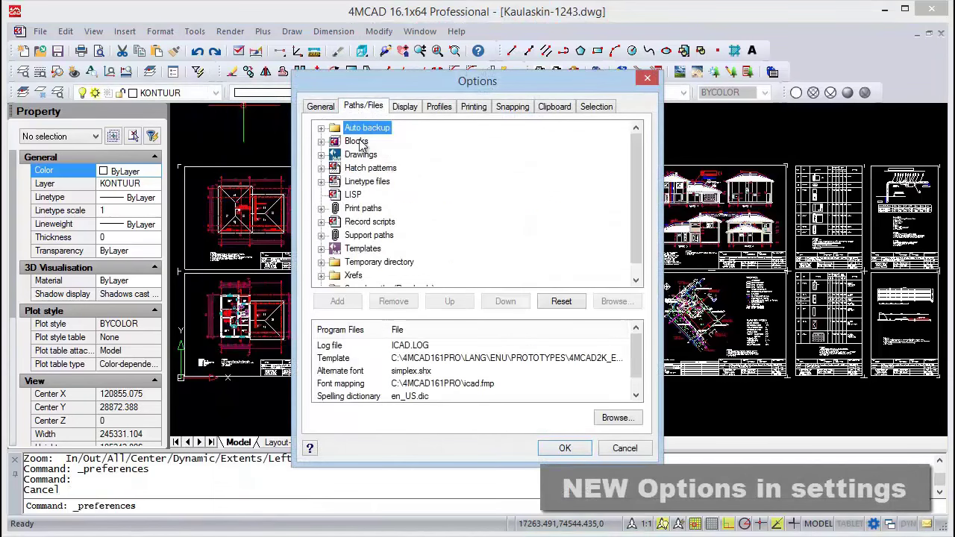
pyautogui.click(406, 111)
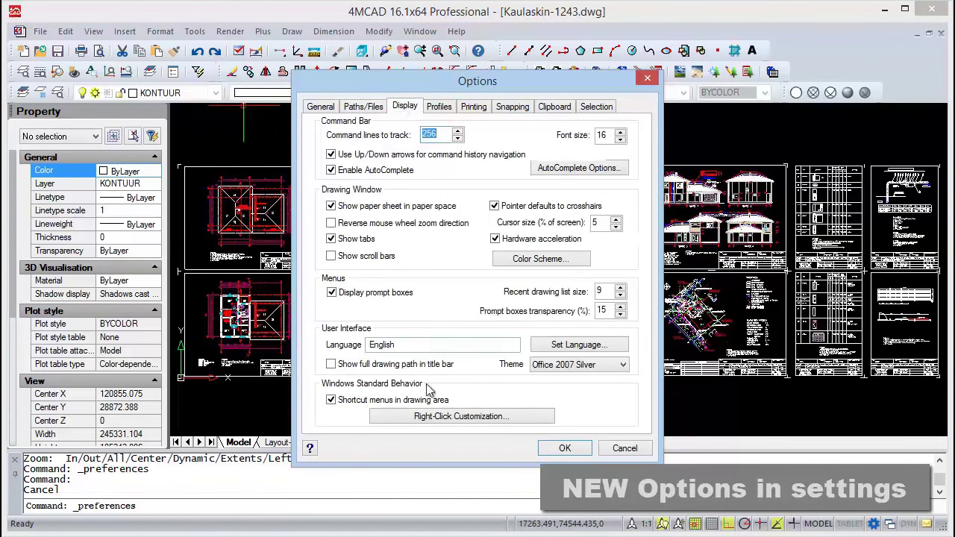
pyautogui.click(420, 418)
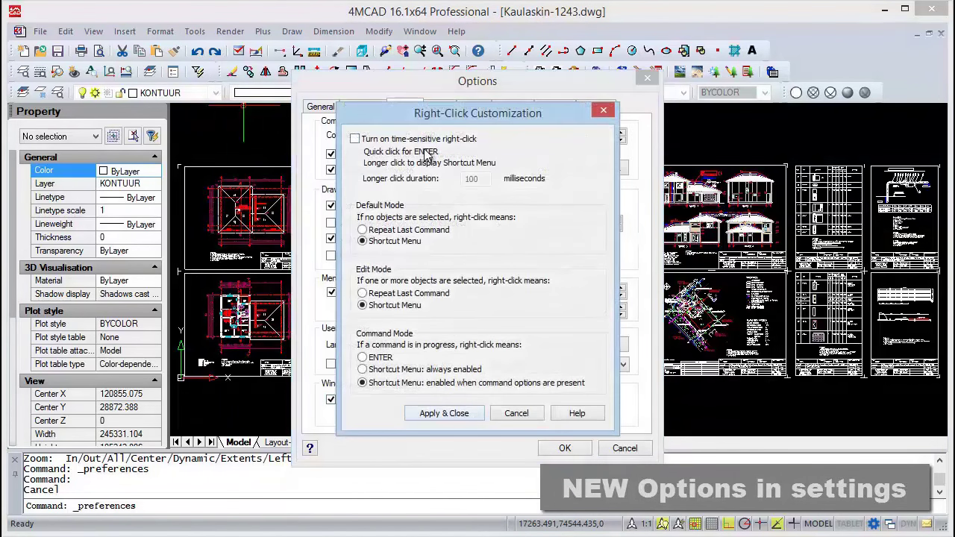
pyautogui.click(467, 415)
pyautogui.click(375, 291)
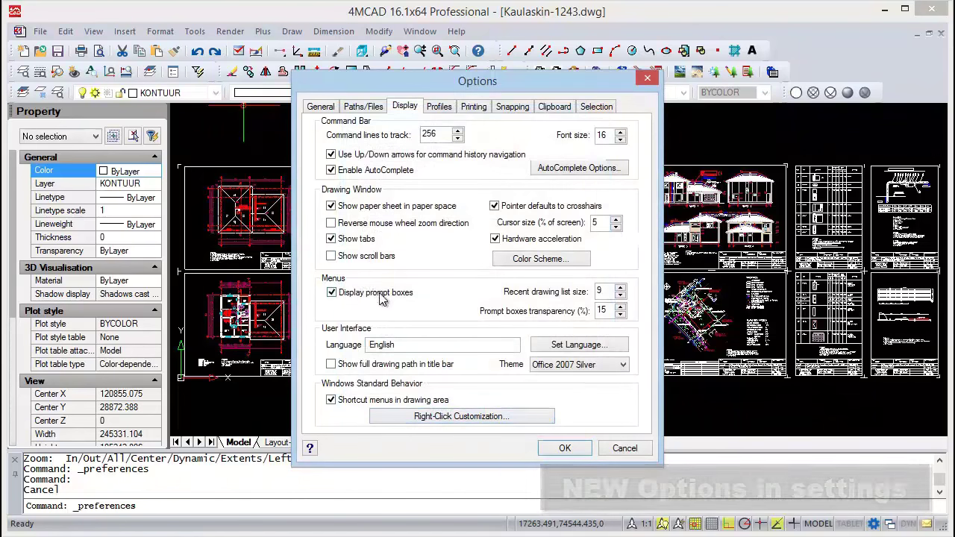
pyautogui.click(562, 448)
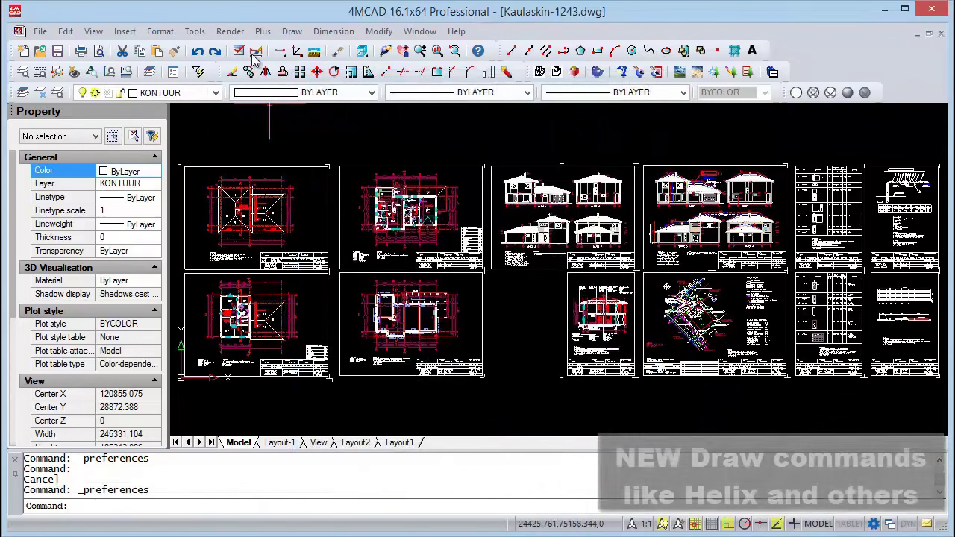
# Step: Draw a helix beside door au2 with base radius 570, top radius 170, default height
pyautogui.click(291, 33)
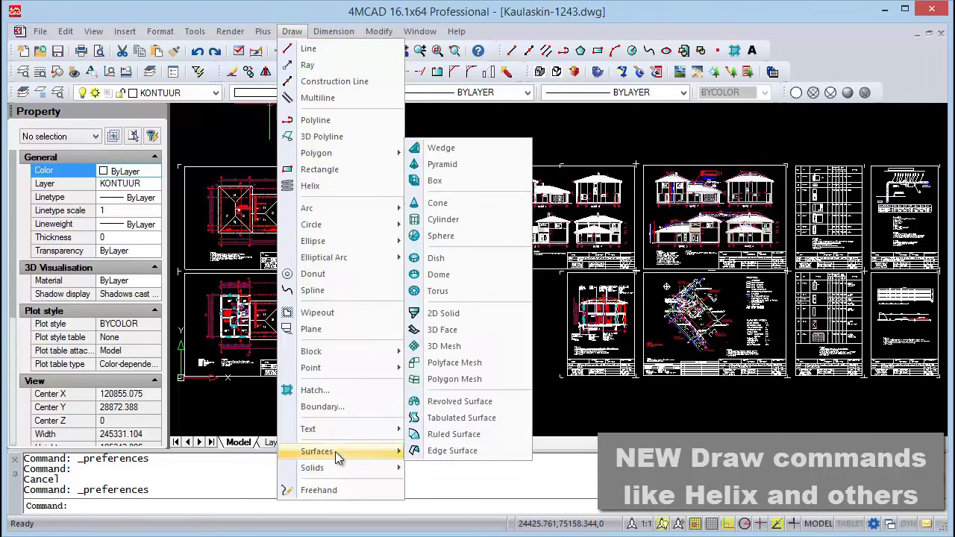
pyautogui.click(314, 186)
pyautogui.scroll(2, 565, 236)
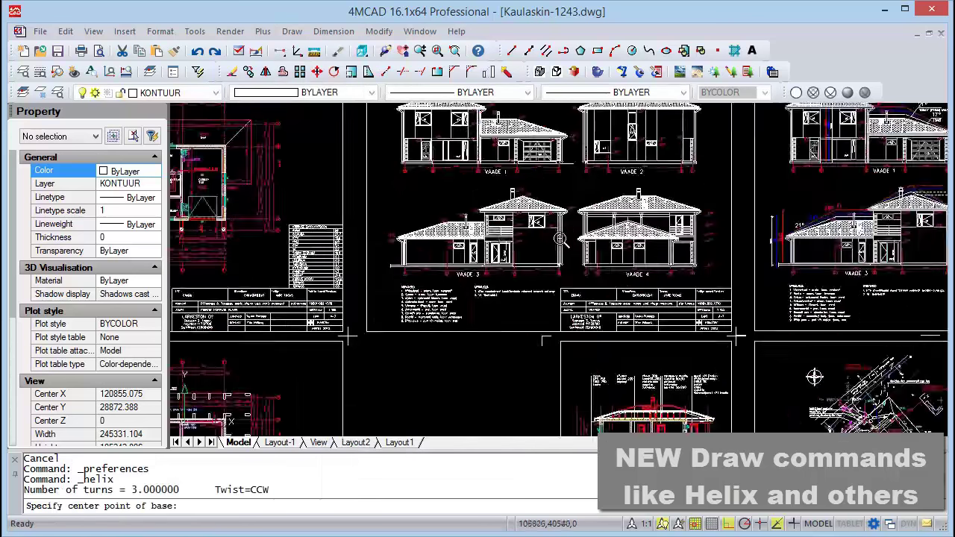
pyautogui.scroll(2, 565, 236)
pyautogui.scroll(2, 559, 241)
pyautogui.scroll(2, 505, 266)
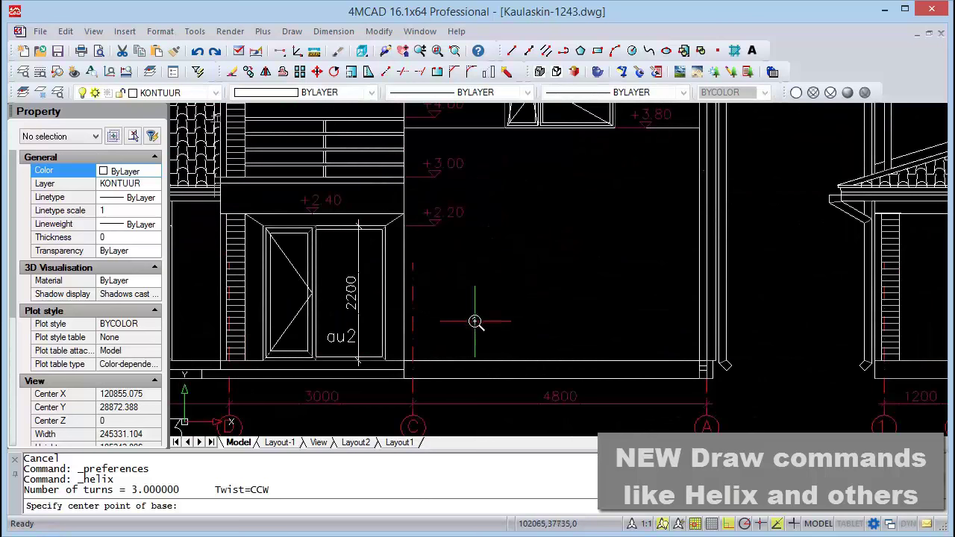
pyautogui.click(472, 324)
pyautogui.click(463, 353)
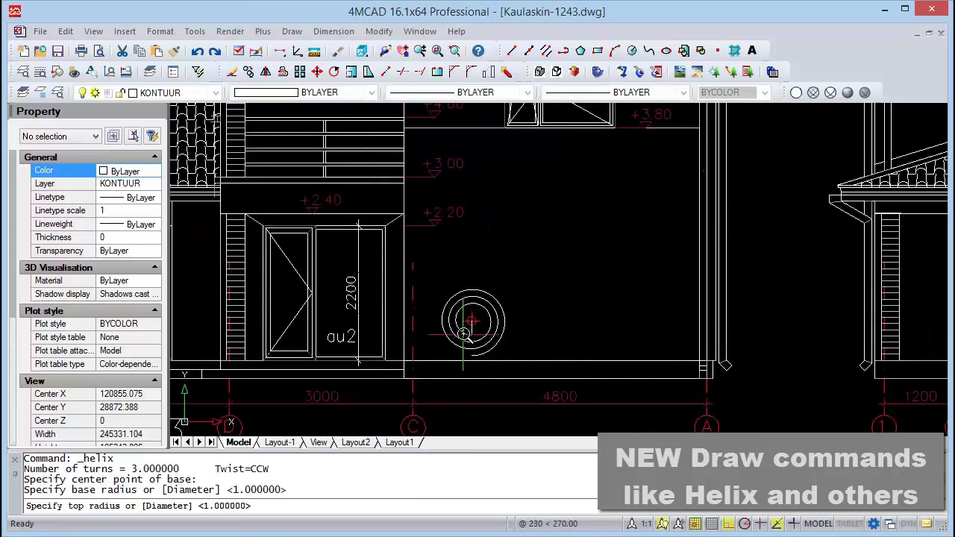
pyautogui.click(467, 330)
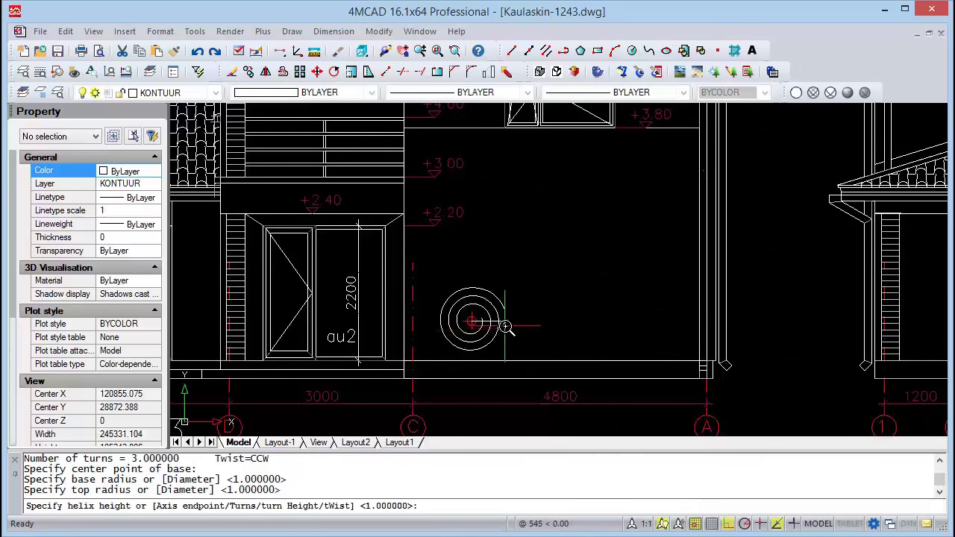
pyautogui.click(505, 327)
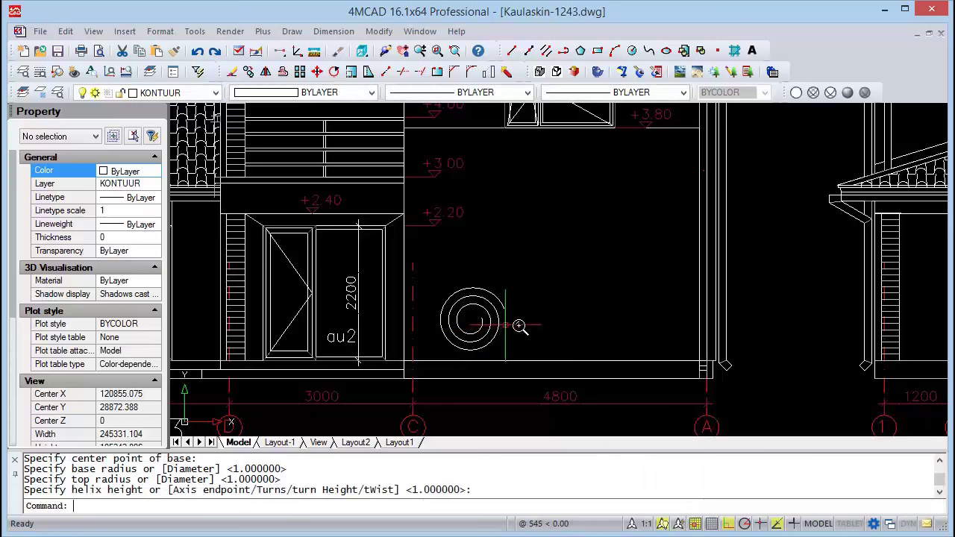
# Step: Select the new helix, inspect its Layer property without changing it, and zoom out
pyautogui.scroll(-2, 573, 275)
pyautogui.scroll(2, 574, 275)
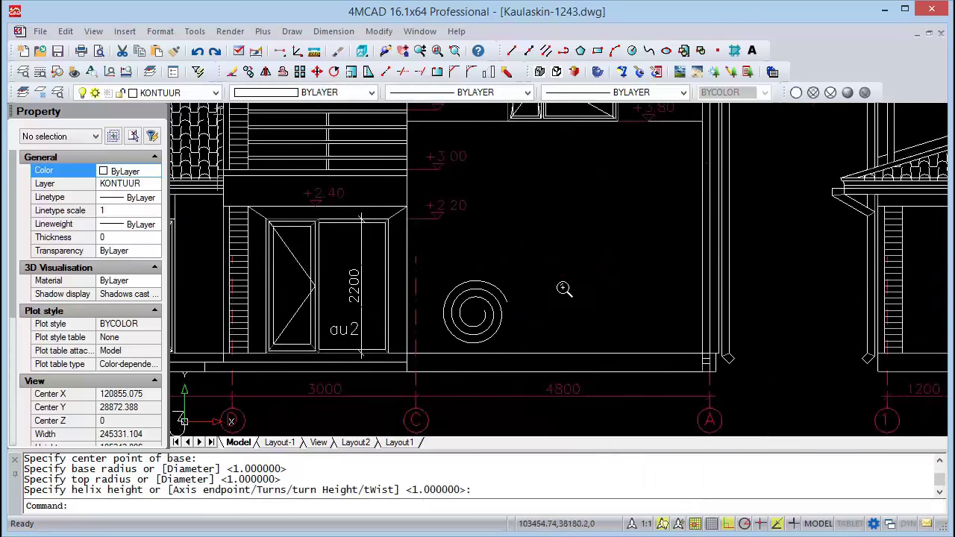
pyautogui.click(520, 327)
pyautogui.click(496, 295)
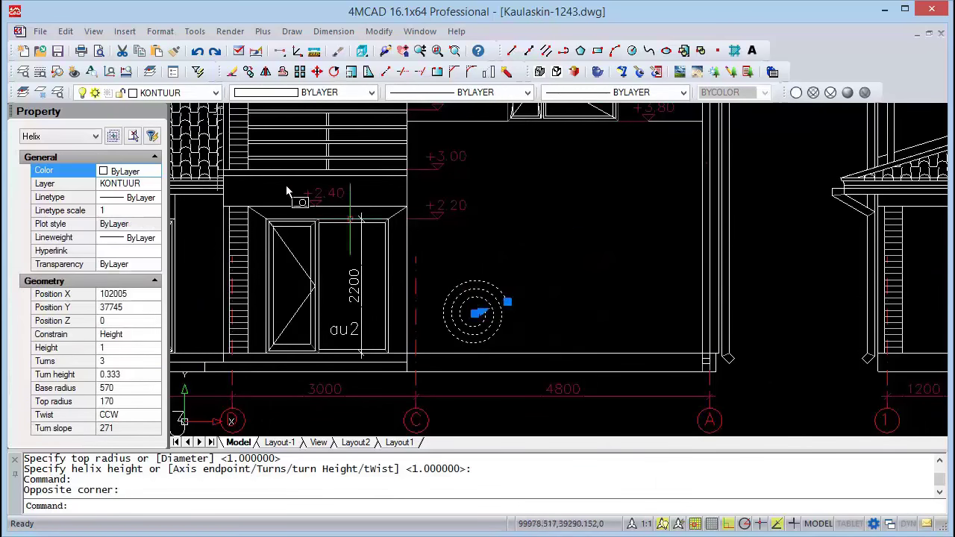
pyautogui.click(134, 187)
pyautogui.click(154, 184)
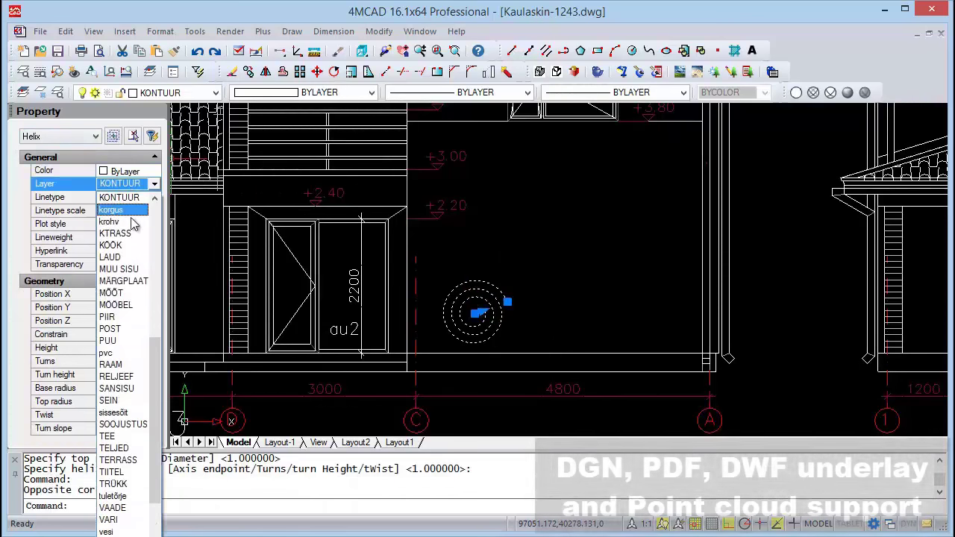
pyautogui.click(123, 257)
pyautogui.press('Escape')
pyautogui.scroll(-1, 571, 194)
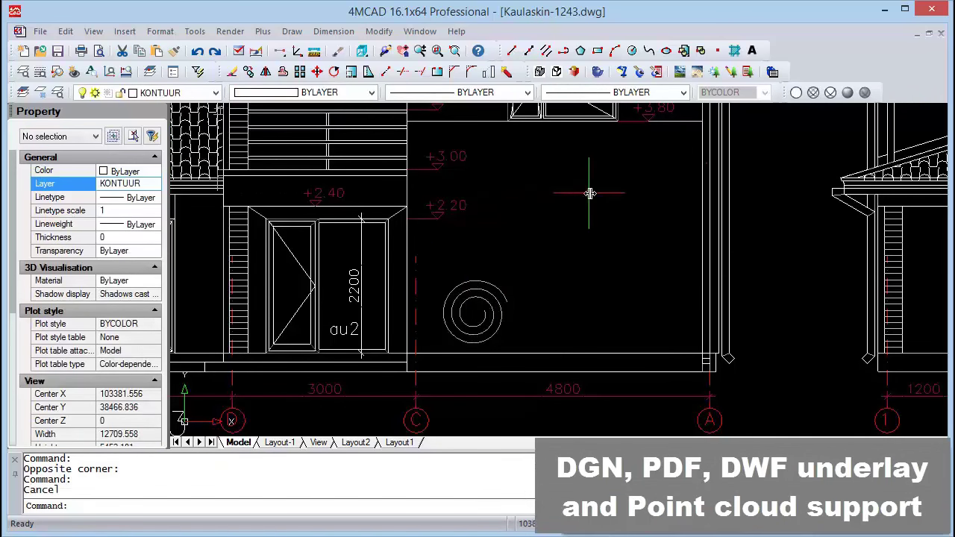
pyautogui.scroll(-2, 564, 276)
pyautogui.scroll(-3, 571, 286)
# Step: Check the accepted point cloud file types, then cancel the attach
pyautogui.click(124, 32)
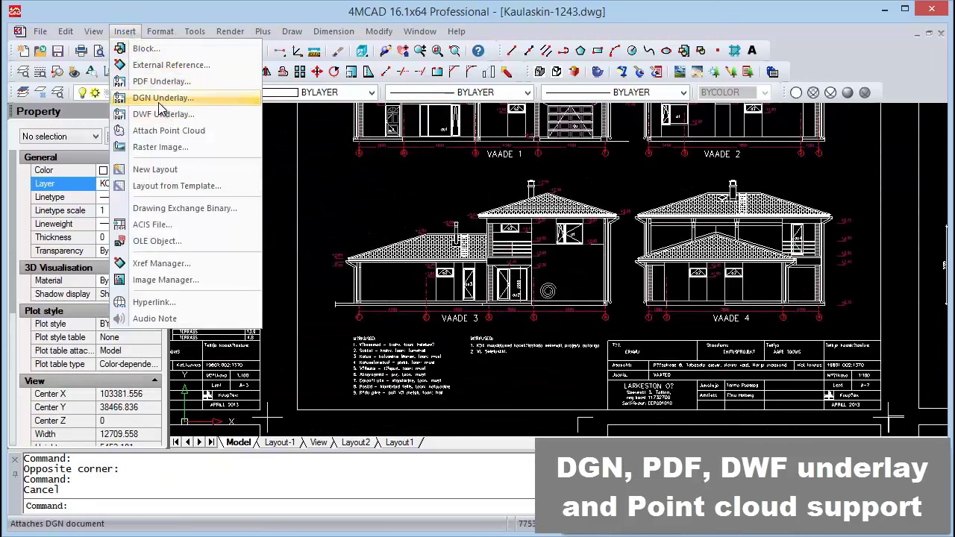
pyautogui.click(166, 131)
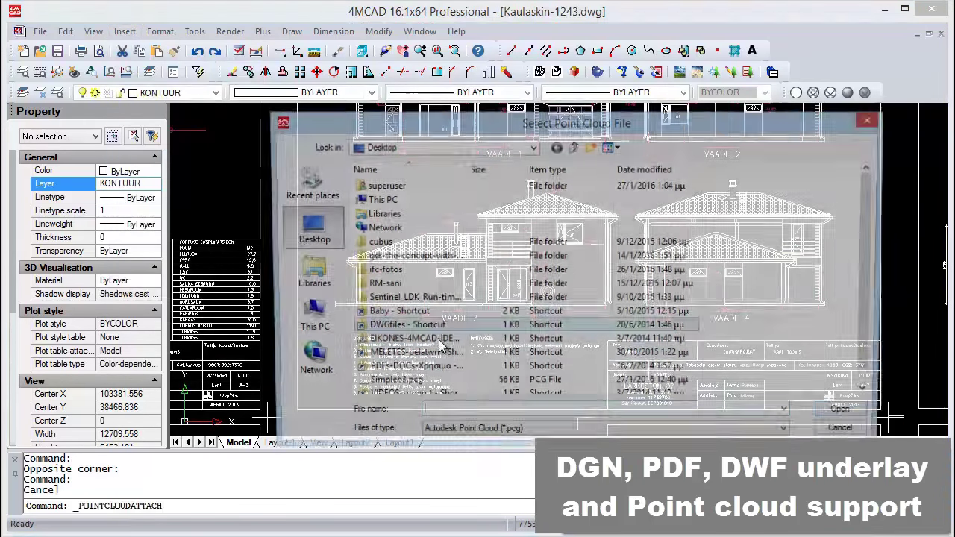
pyautogui.click(464, 435)
pyautogui.press('Escape')
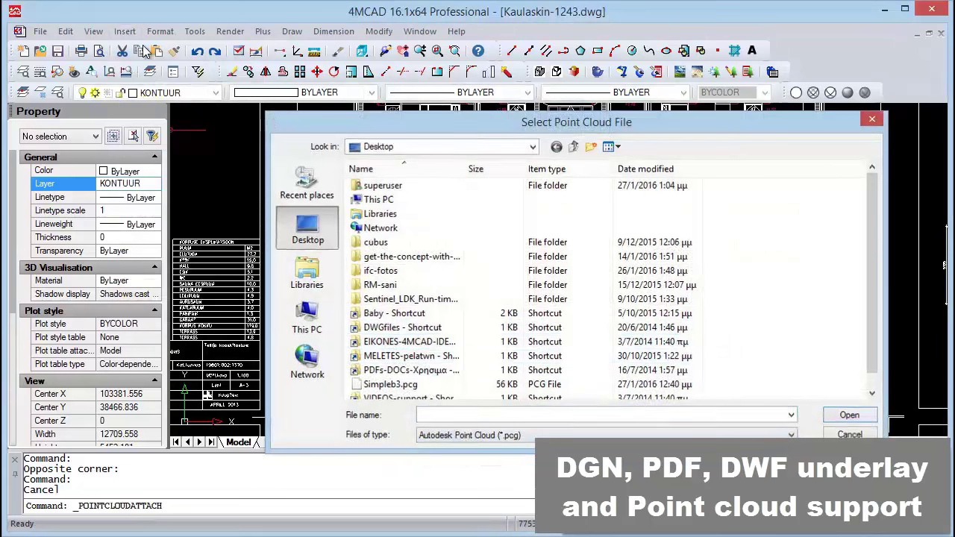
pyautogui.press('Escape')
# Step: View the supported DGN underlay file types without attaching, then open Export Drawing As
pyautogui.click(125, 31)
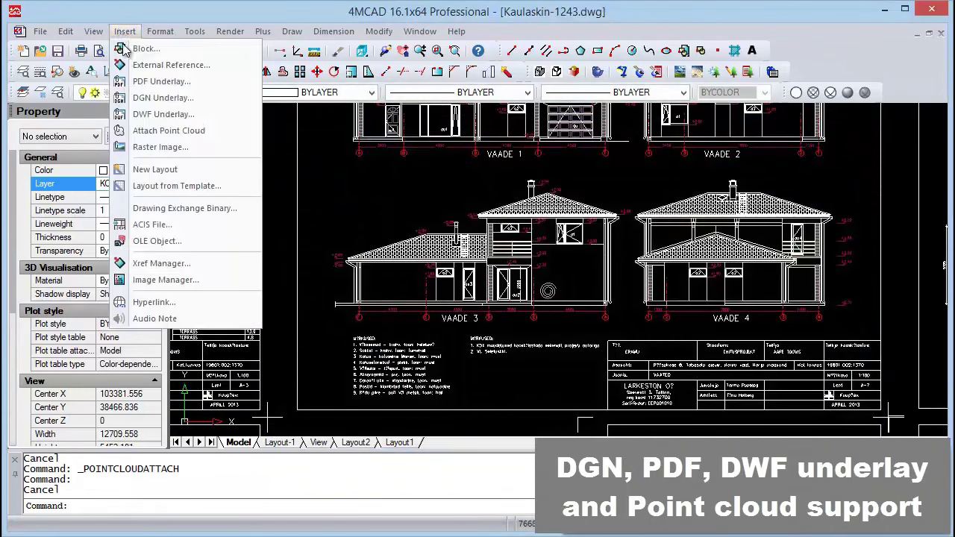
pyautogui.click(158, 97)
pyautogui.click(485, 436)
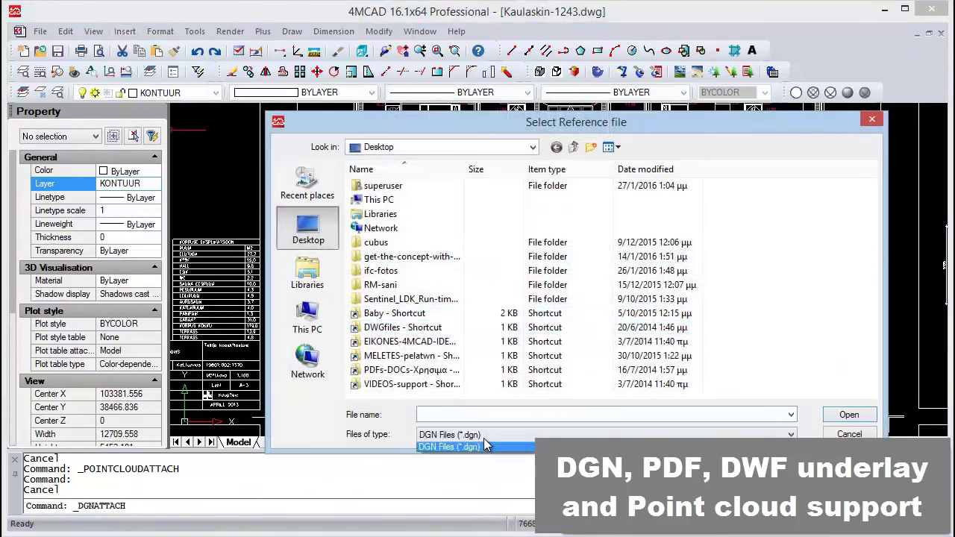
pyautogui.click(485, 446)
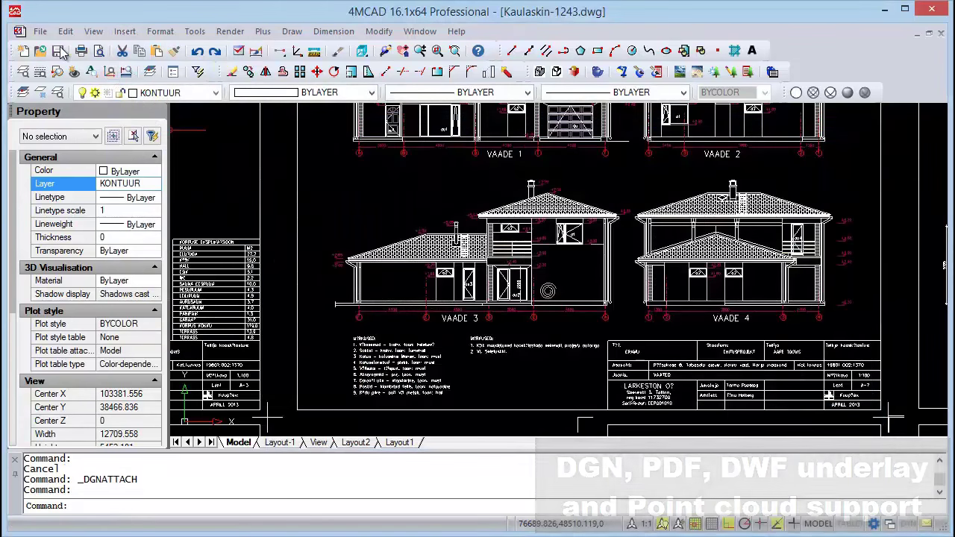
pyautogui.click(41, 31)
pyautogui.click(46, 153)
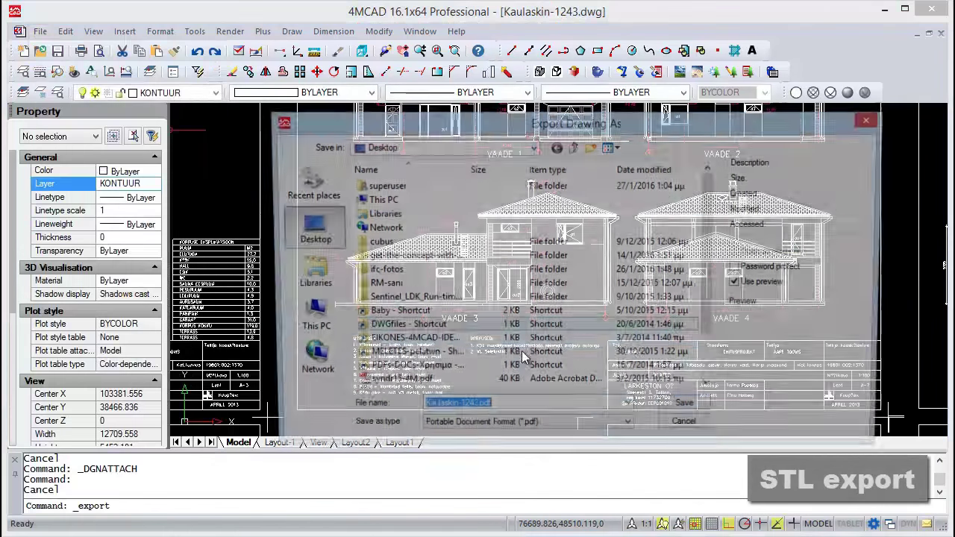
# Step: Switch the export type to Stereolithography (*.stl), then close the dialog without exporting
pyautogui.click(510, 431)
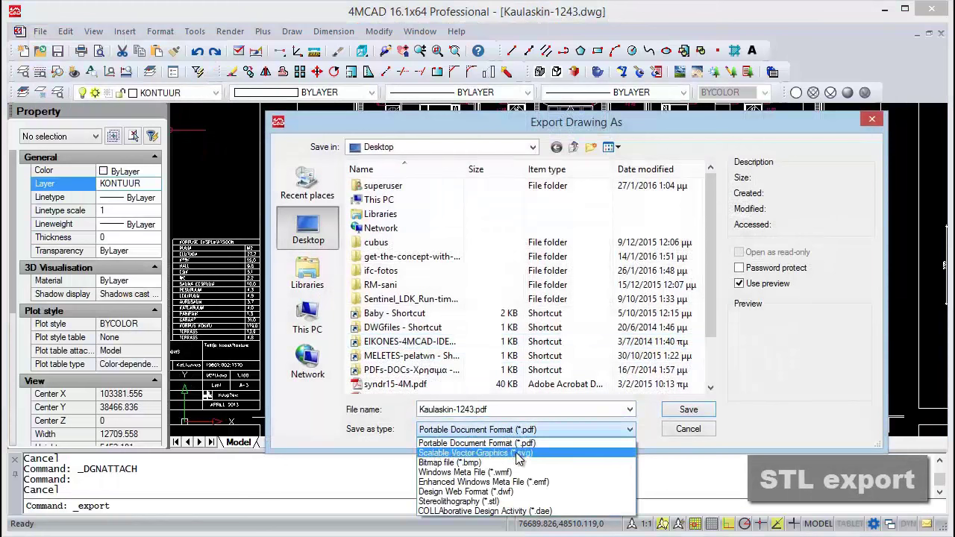
pyautogui.click(523, 505)
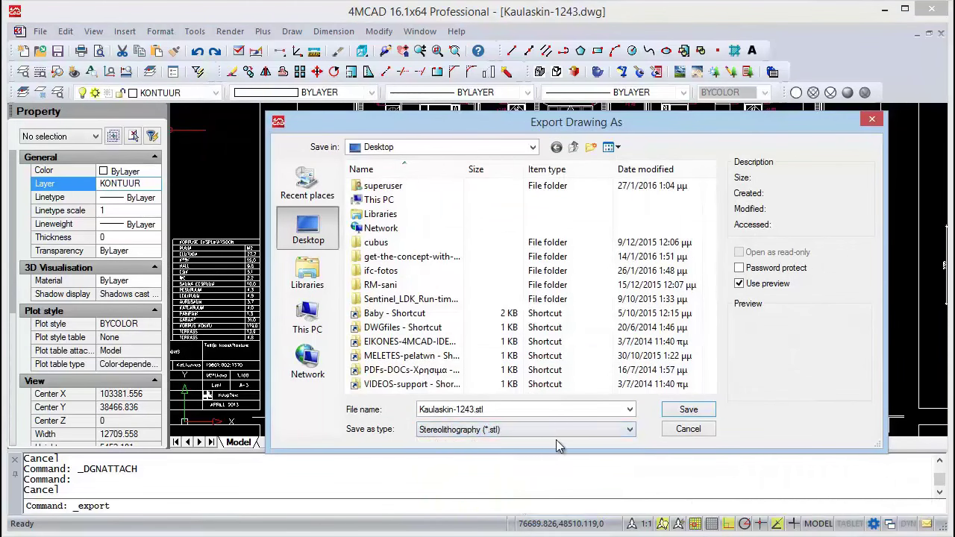
pyautogui.press('Return')
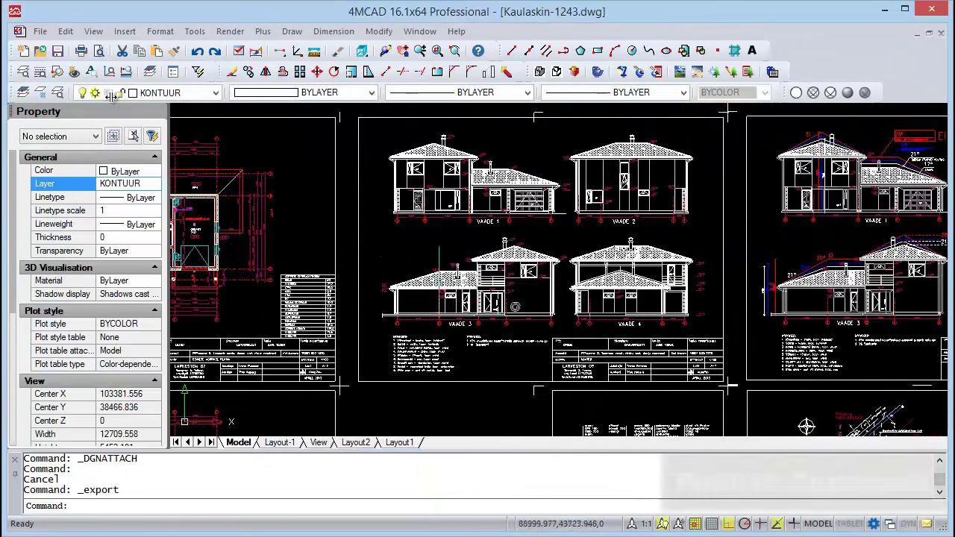
# Step: Start publishing the model and layouts, with the Desktop as the output location
pyautogui.click(40, 31)
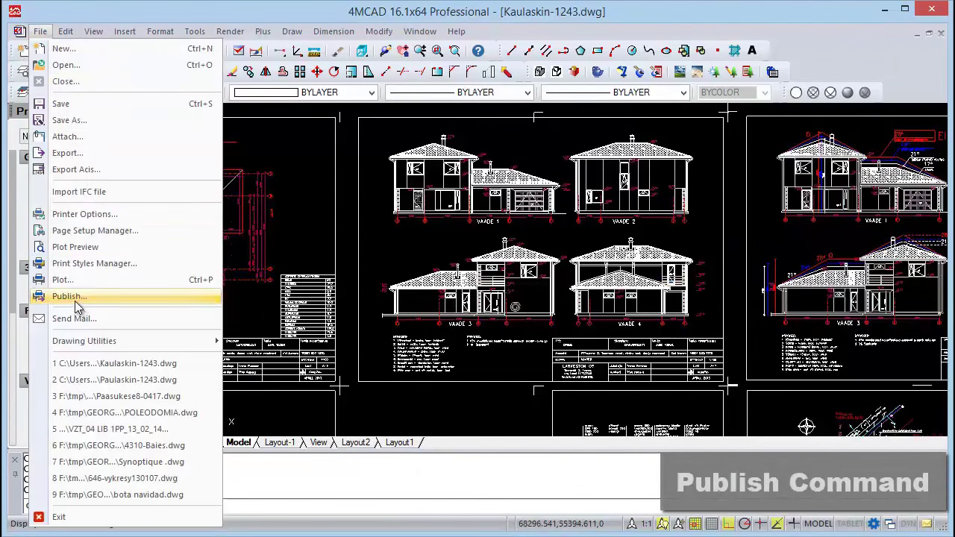
pyautogui.click(75, 302)
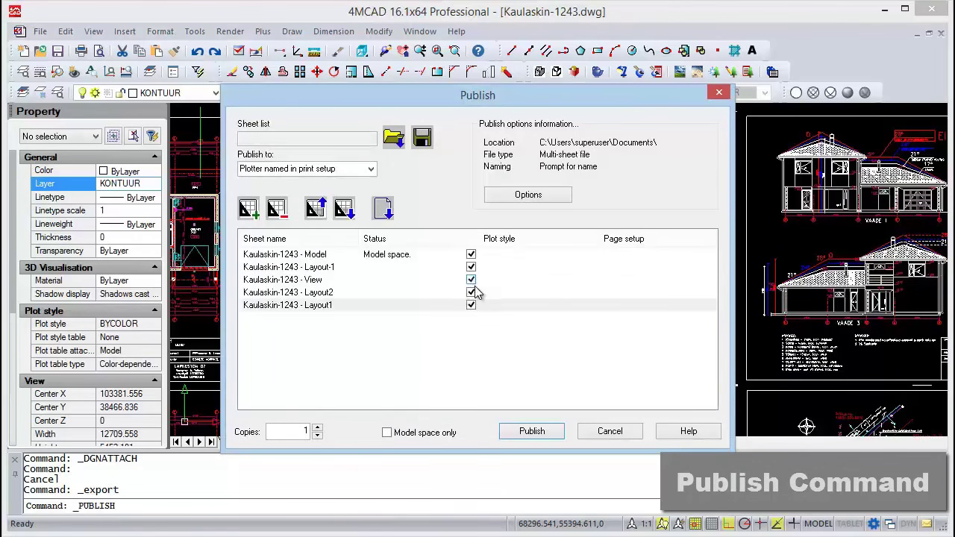
pyautogui.click(526, 198)
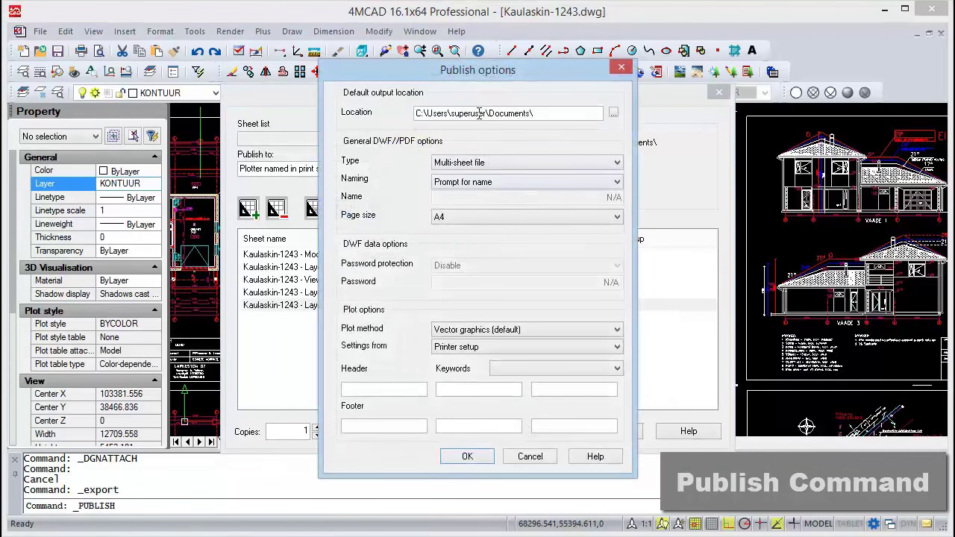
pyautogui.click(614, 114)
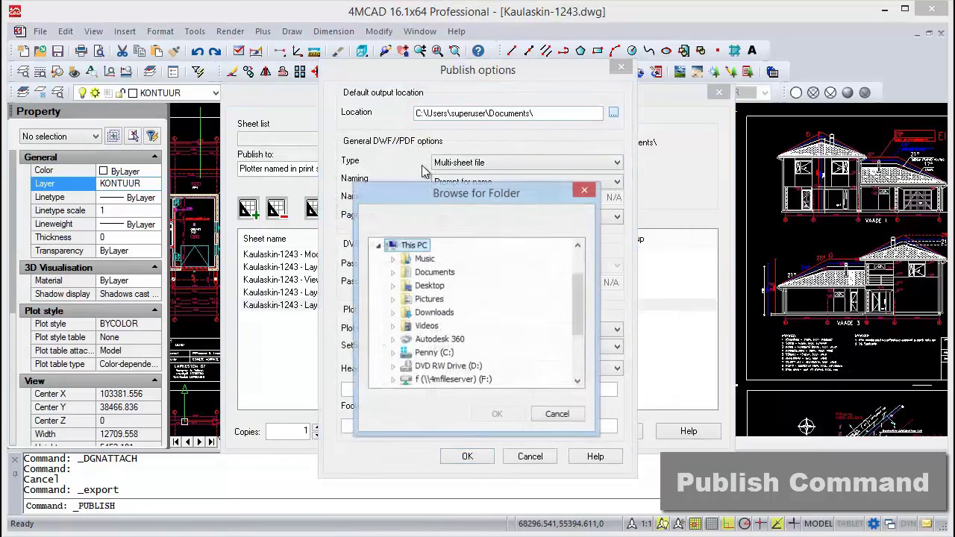
pyautogui.click(430, 286)
pyautogui.click(497, 415)
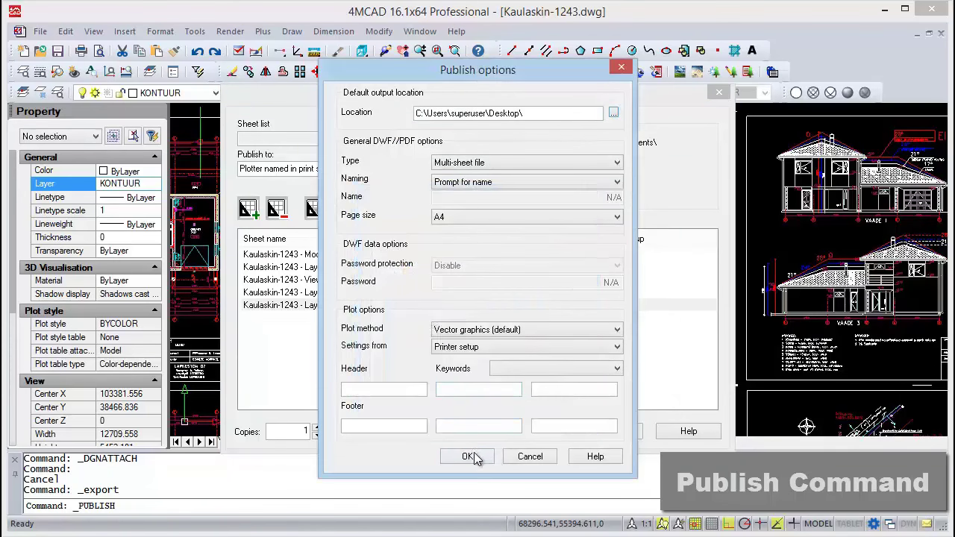
pyautogui.click(469, 457)
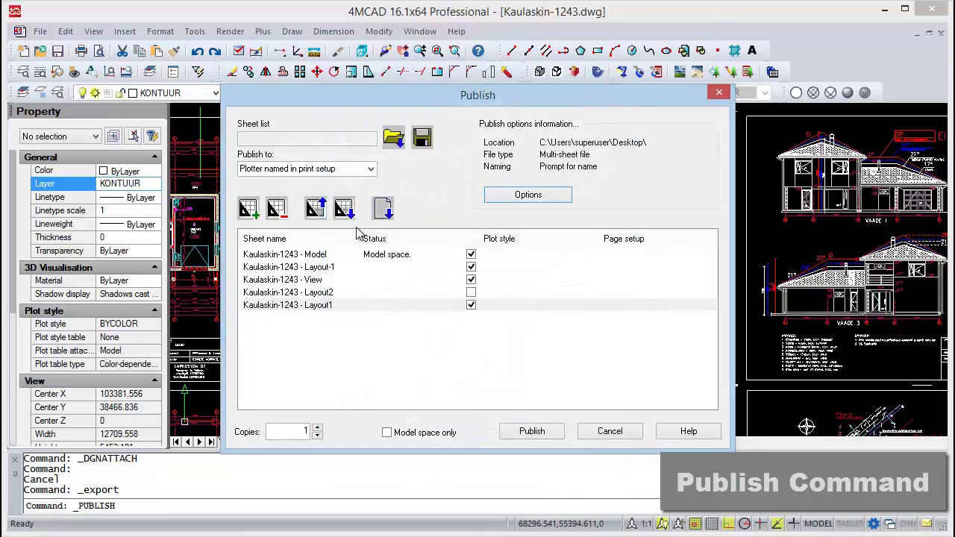
# Step: Publish the sheets to PDF as Kaulaskin-1243.pdf and view it in Adobe Reader
pyautogui.click(371, 171)
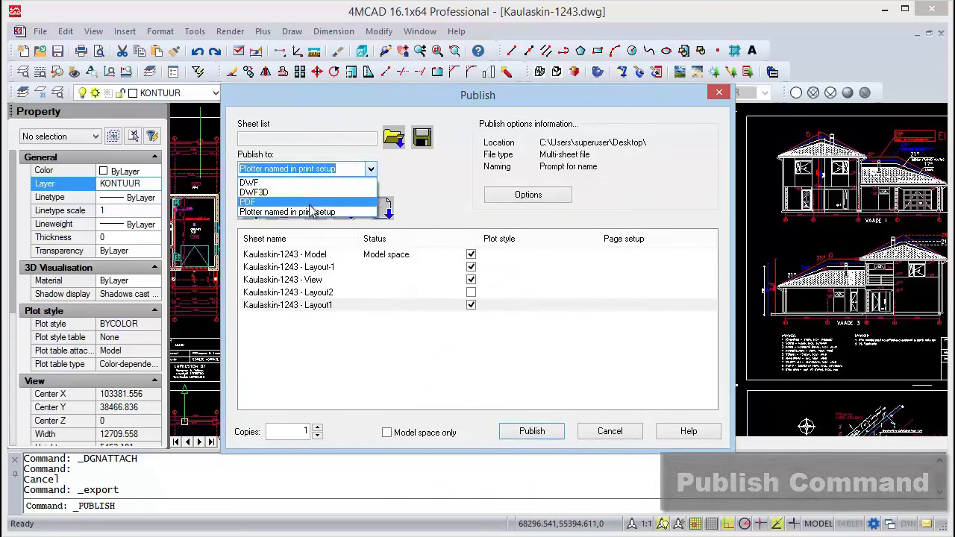
pyautogui.click(318, 202)
pyautogui.click(532, 432)
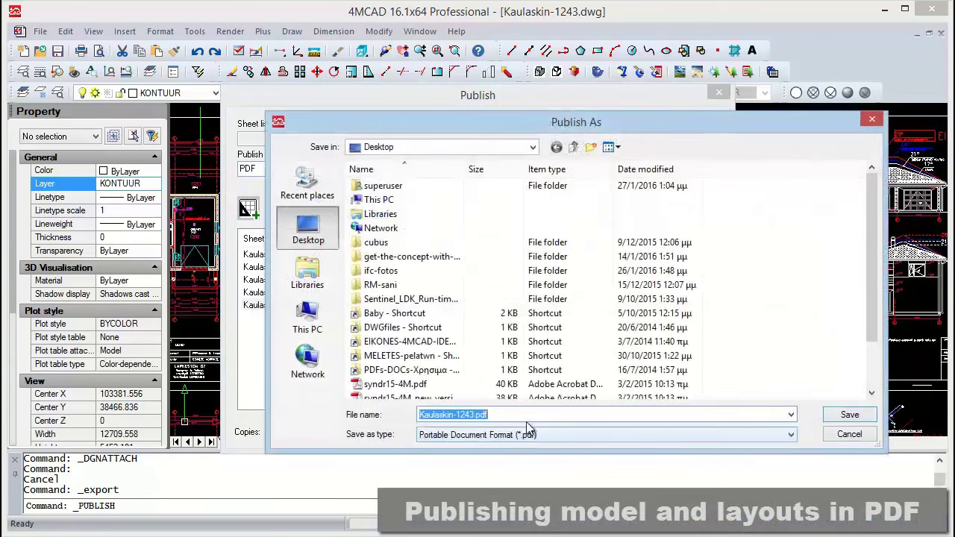
pyautogui.click(851, 417)
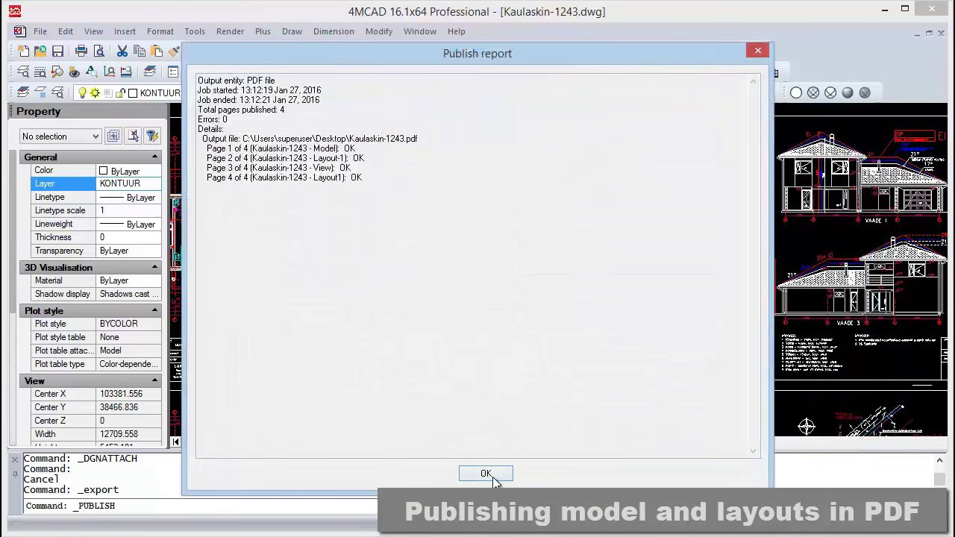
pyautogui.click(492, 479)
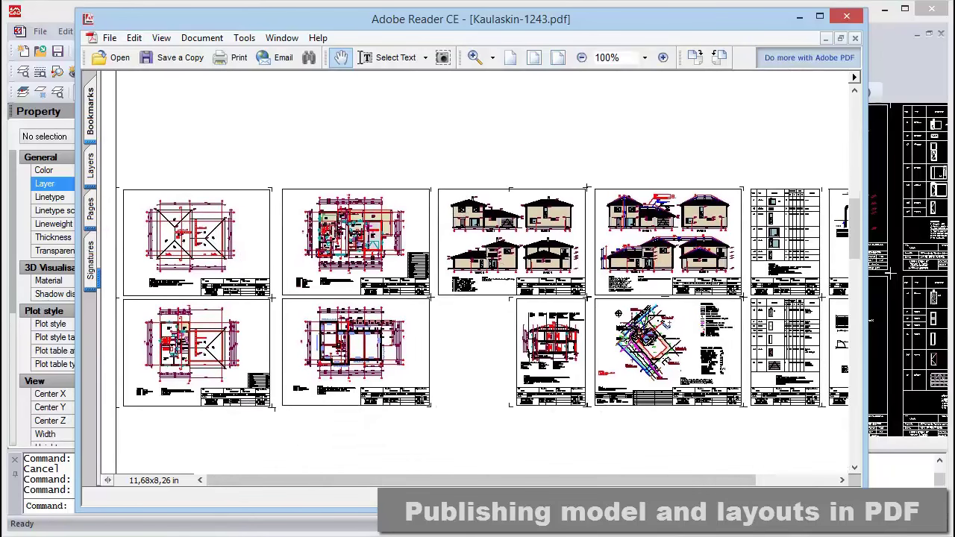
# Step: Scroll the PDF pages, zoom out twice on the elevation sheet, then compare 4MCAD's Layout1 and Model
pyautogui.scroll(-5, 487, 458)
pyautogui.scroll(-2, 487, 458)
pyautogui.scroll(-3, 487, 458)
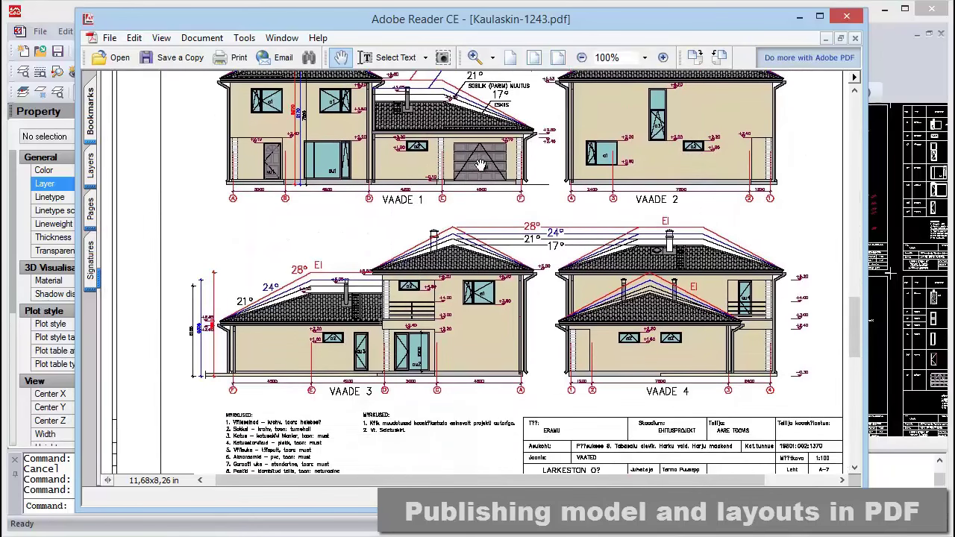
pyautogui.click(581, 59)
pyautogui.click(581, 59)
pyautogui.scroll(-3, 460, 292)
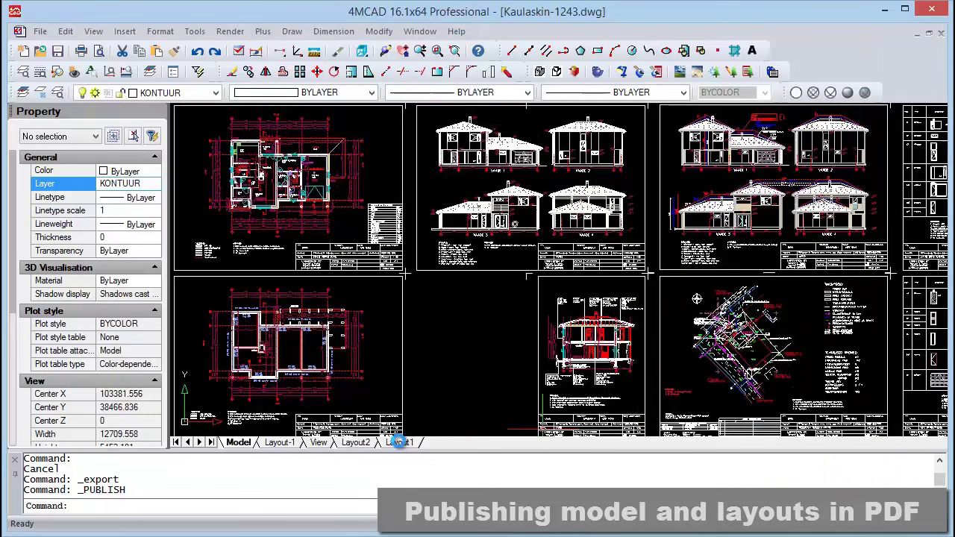
pyautogui.click(399, 443)
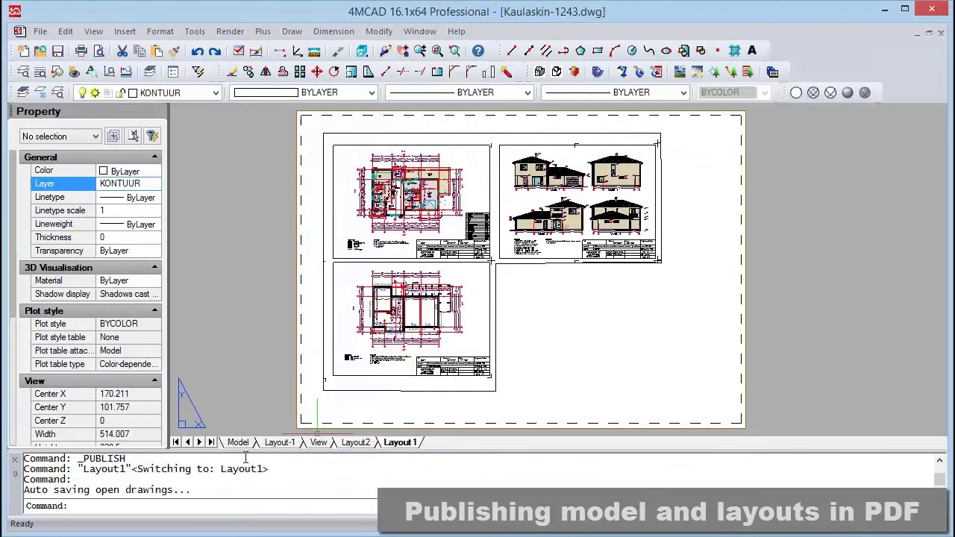
pyautogui.click(240, 442)
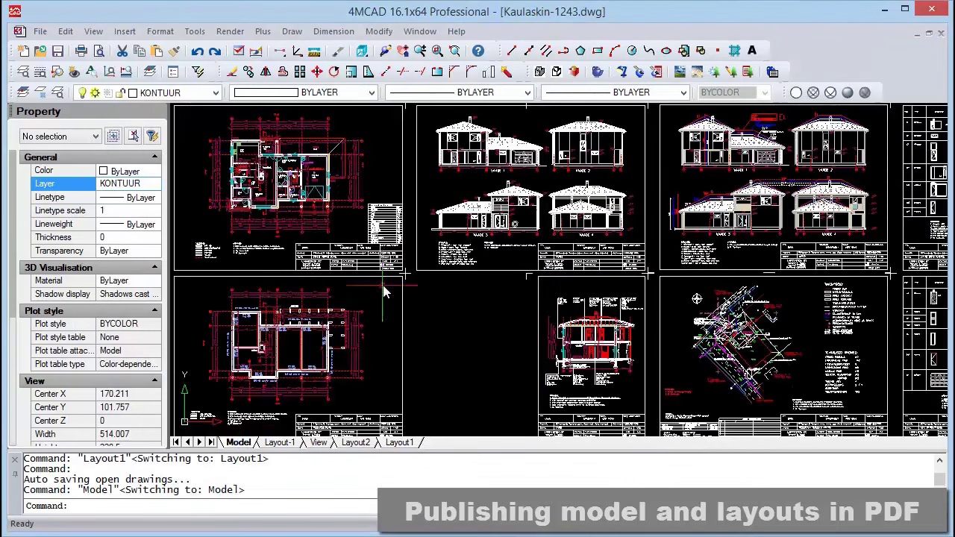
# Step: Zoom out and pan to frame all model sheets, then browse the menus and toolbar list
pyautogui.scroll(-3, 385, 292)
pyautogui.moveTo(430, 351); pyautogui.dragTo(448, 345, button='middle')
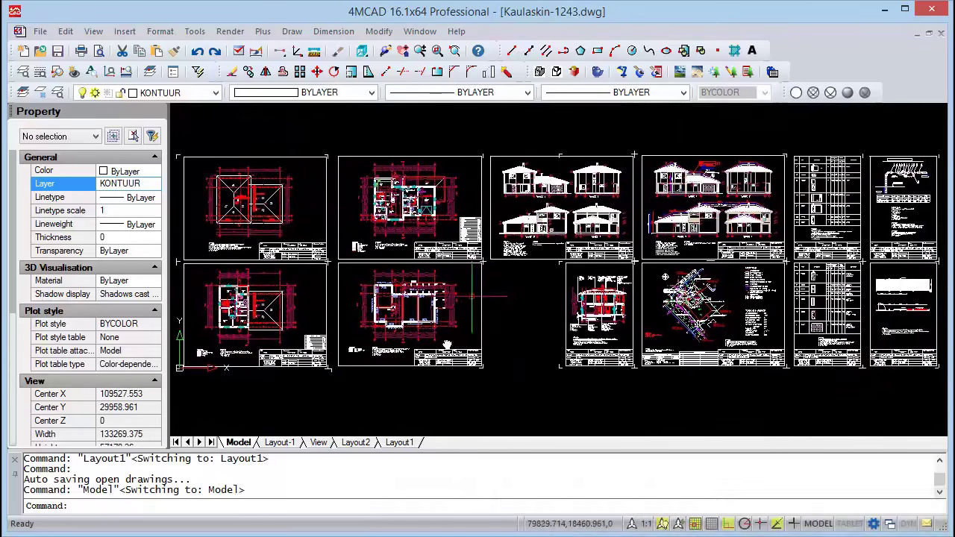
pyautogui.click(40, 31)
pyautogui.moveTo(66, 31)
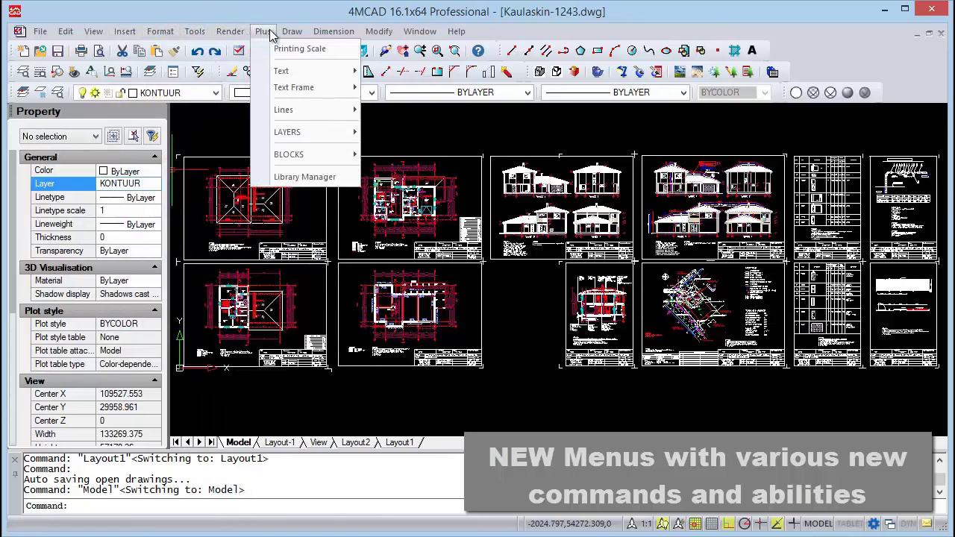
pyautogui.moveTo(420, 31)
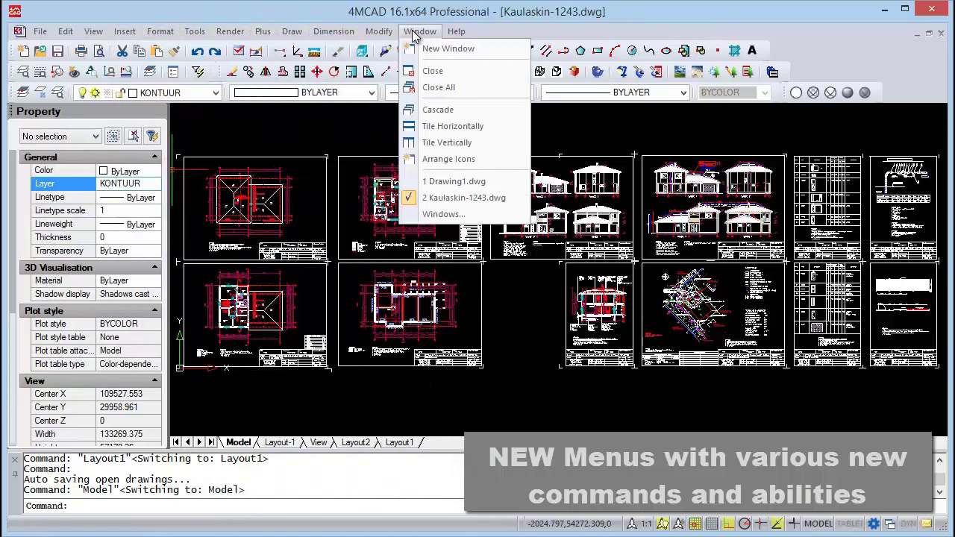
pyautogui.rightClick(818, 61)
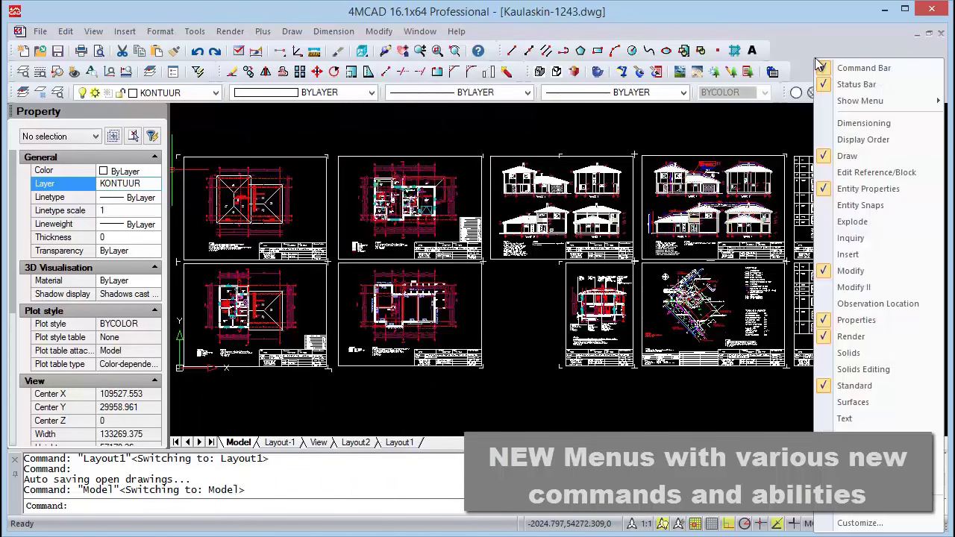